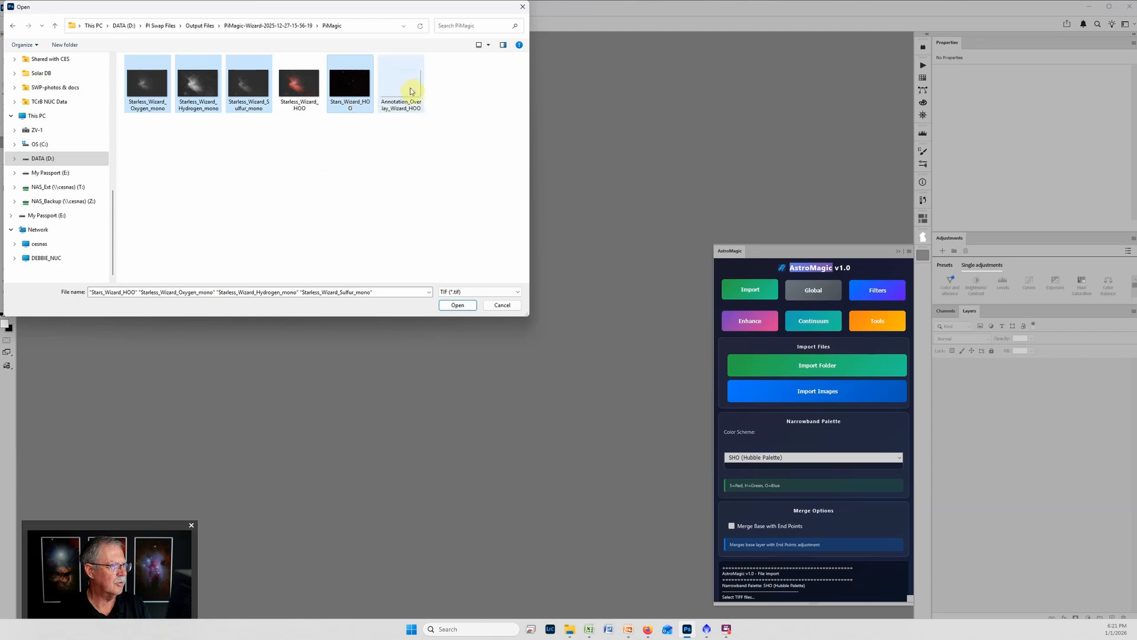
- Add Annotation_Overlay_Wizard_HOO to the chosen Oxygen, Hydrogen, Sulfur and Stars TIF files and import them all with the SHO palette
left_click(407, 83, "ctrl")
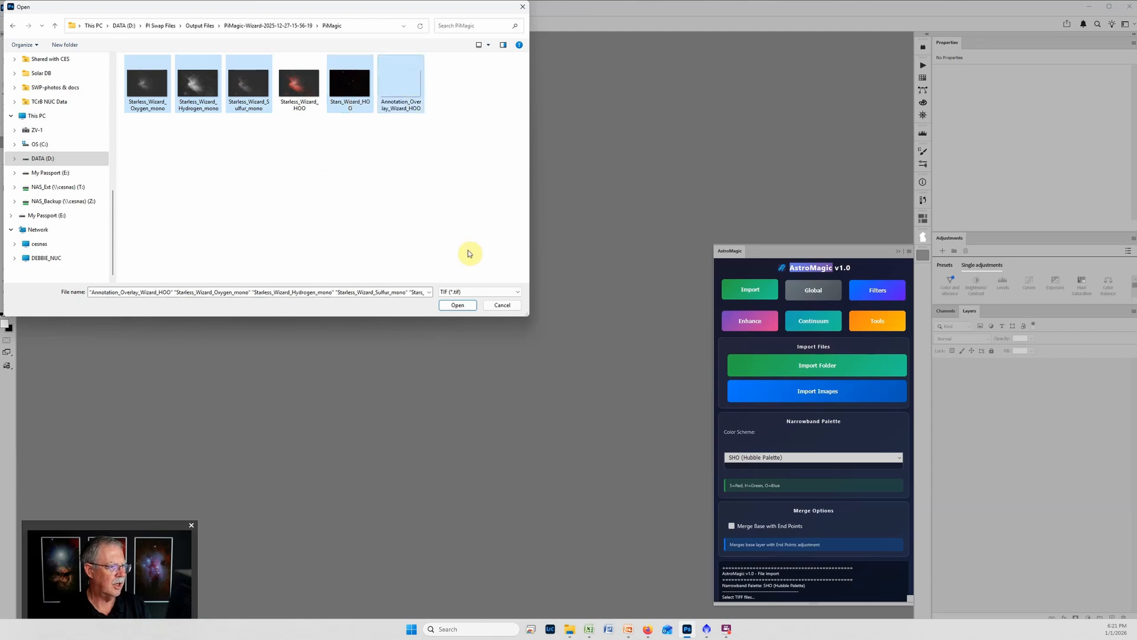
left_click(459, 304)
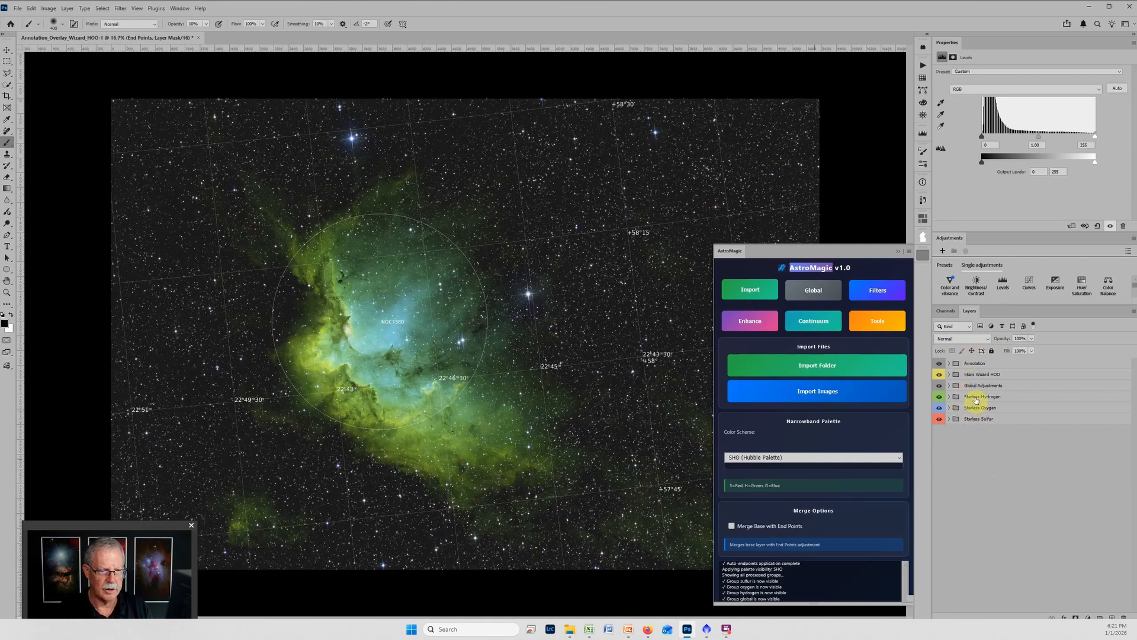
- Select the Annotation group and collapse the AstroMagic window to view the annotated nebula image up close
left_click(978, 364)
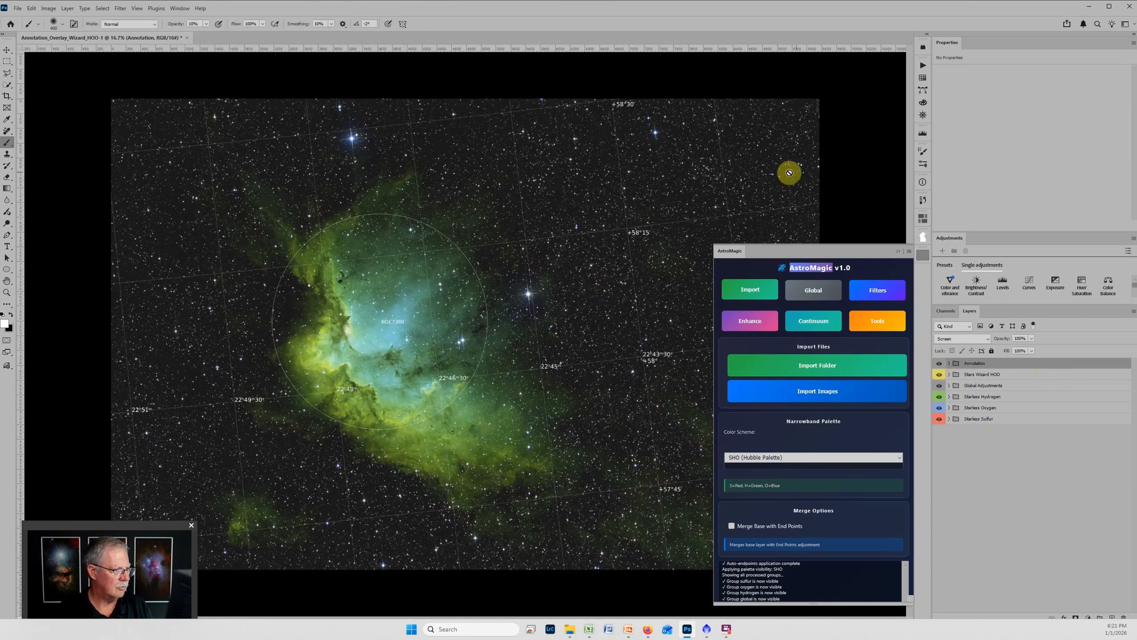
left_click(896, 251)
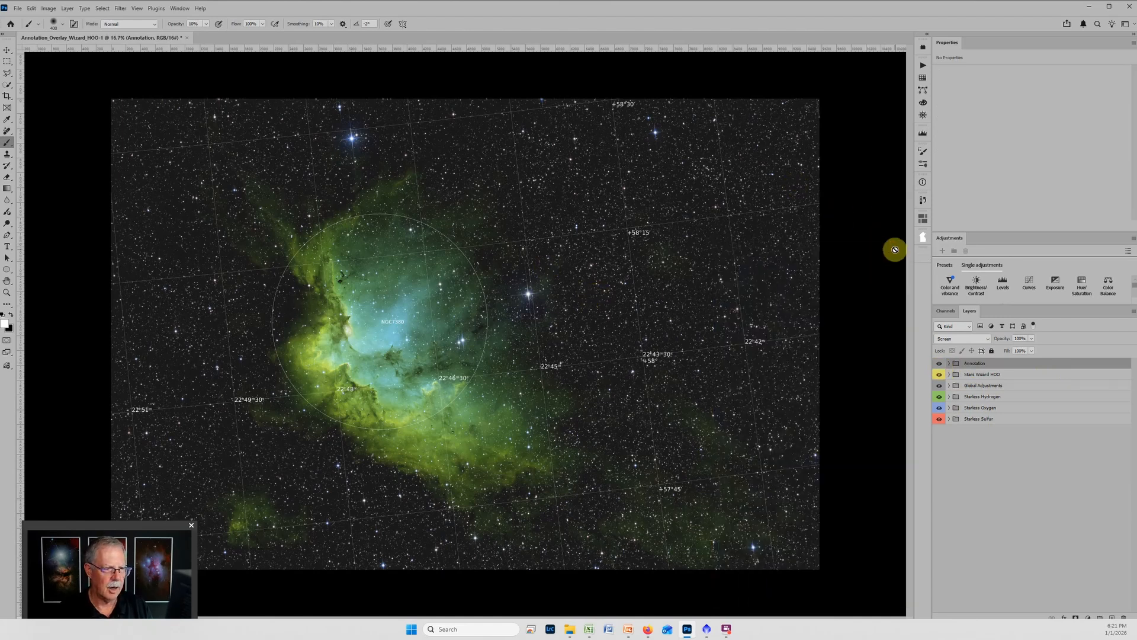
scroll(311, 436, "up", 4)
scroll(311, 436, "up", 2)
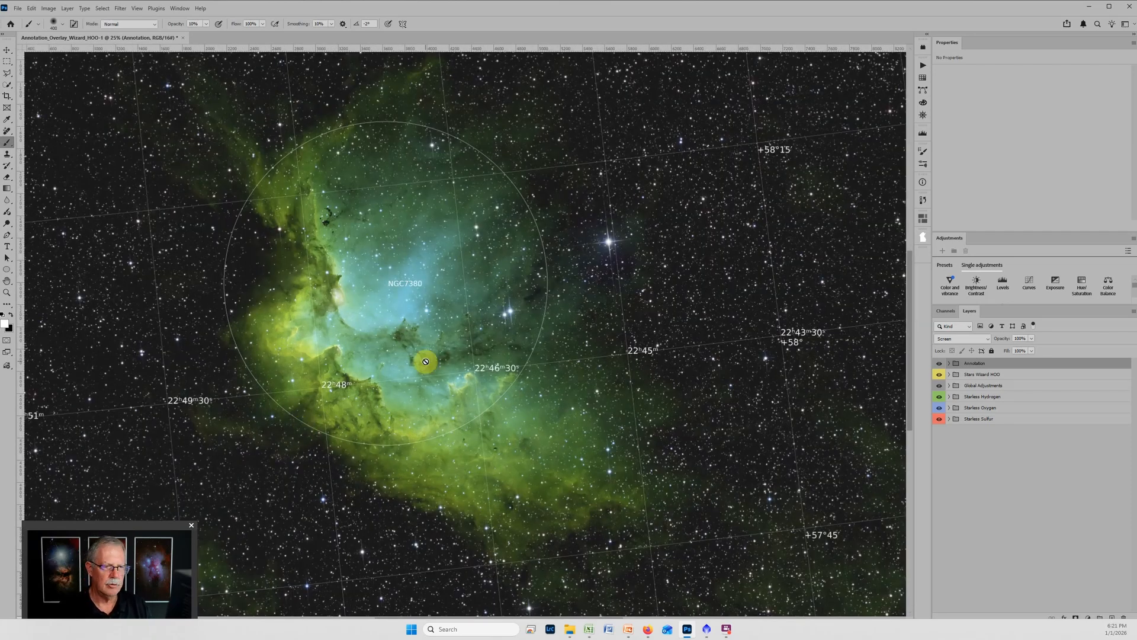
- Expand the Starless Sulfur group and examine its End Points, Burn and Dodge, Levels and Color layers
left_click(949, 419)
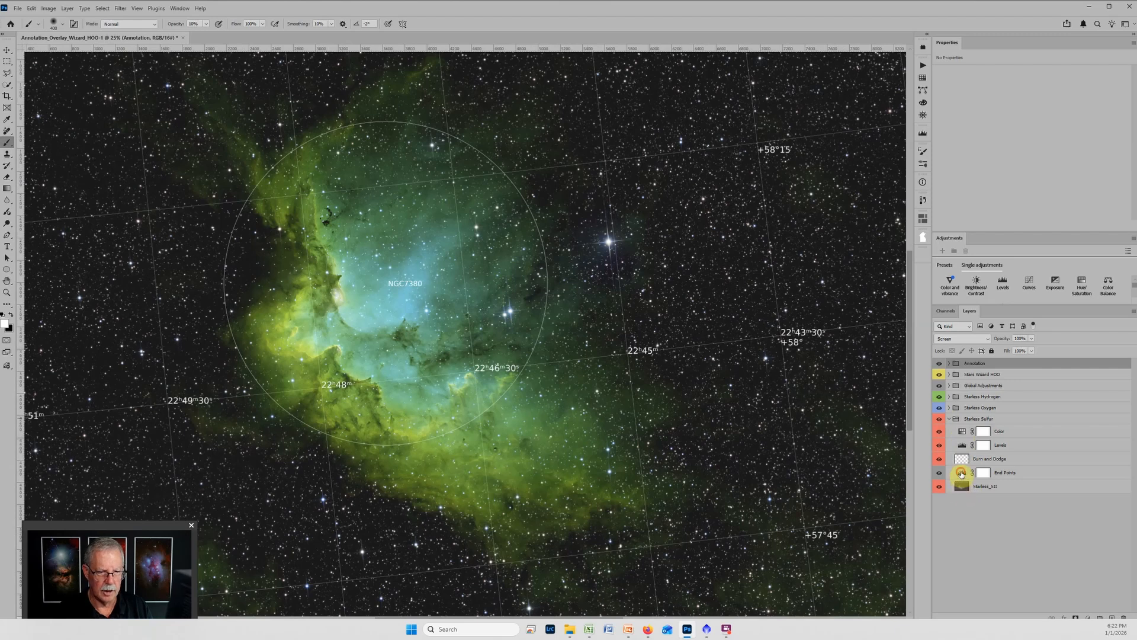
left_click(961, 474)
left_click(962, 460)
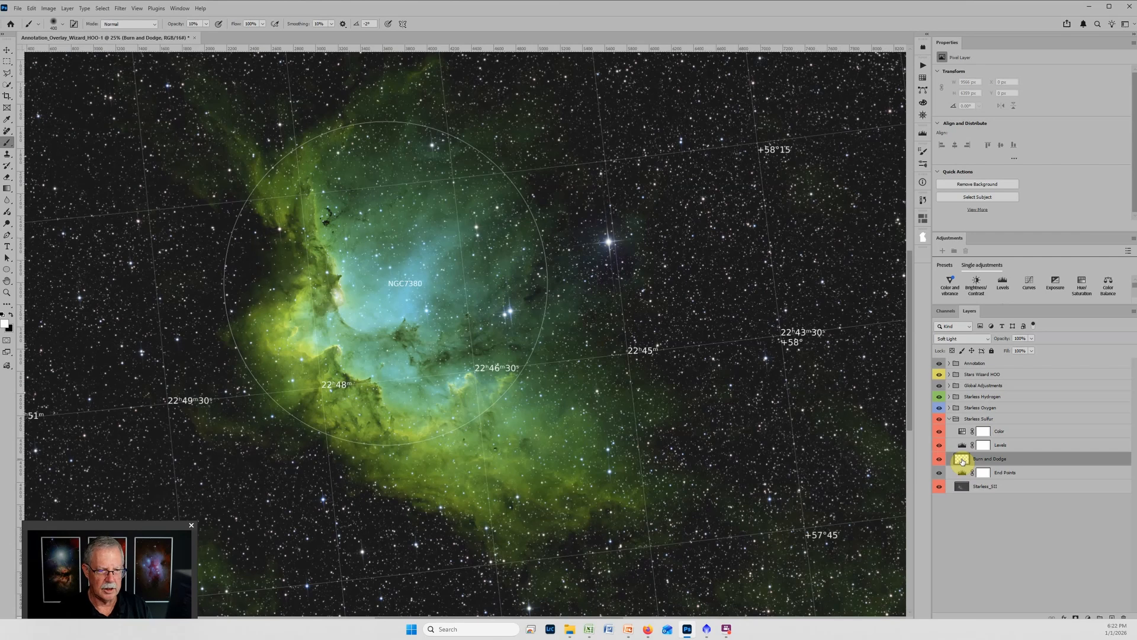
left_click(962, 446)
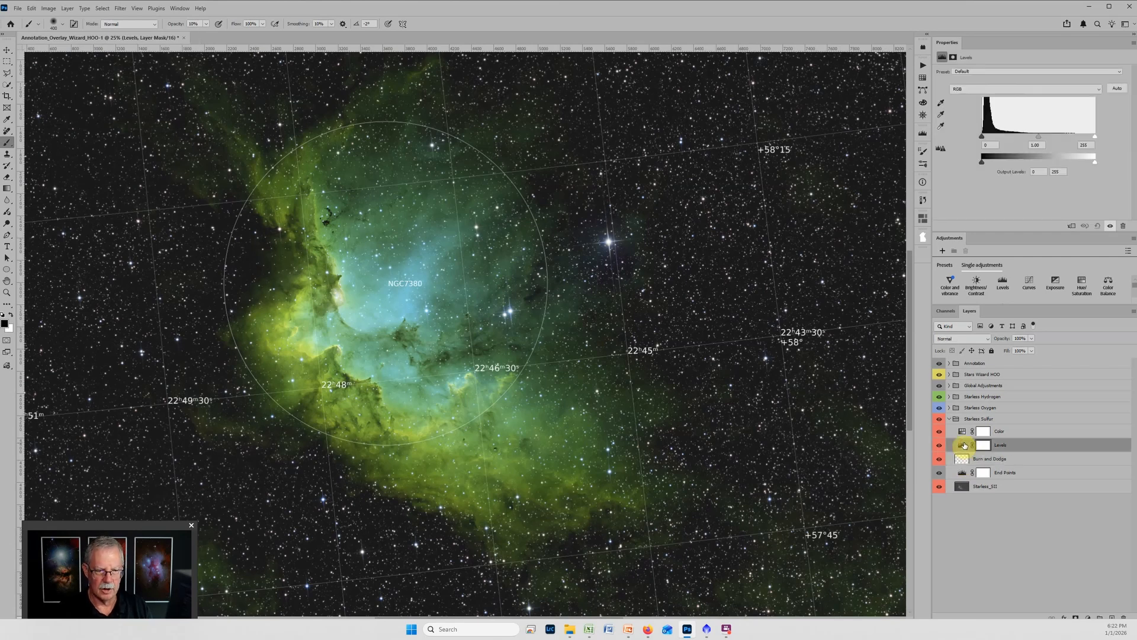
left_click(964, 433)
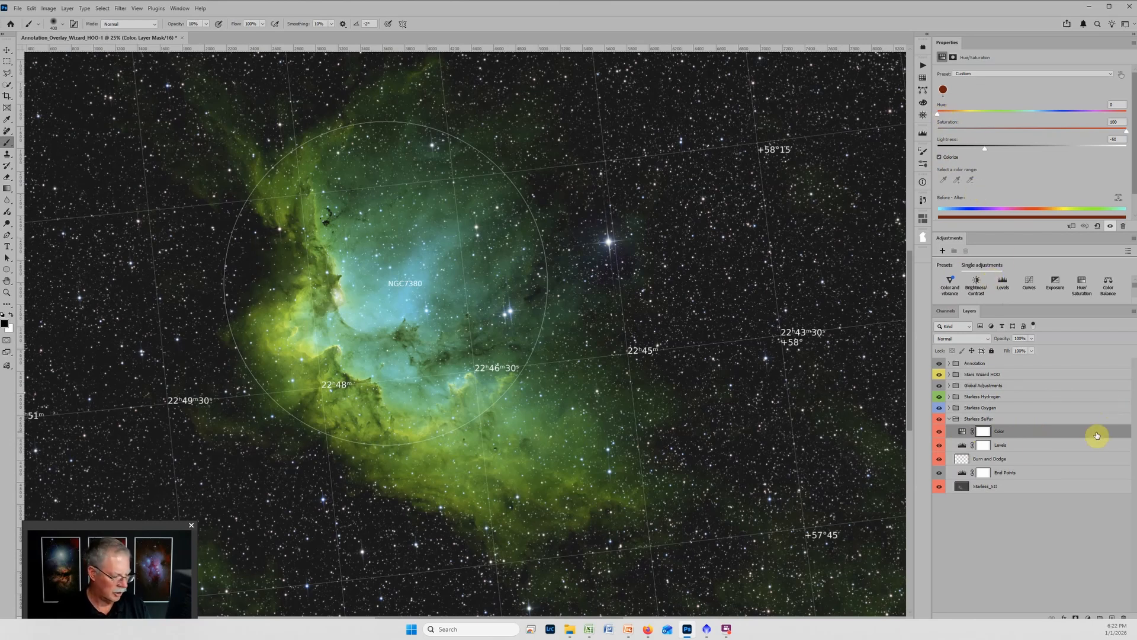
- Show only the Starless Sulfur group and compare the image with its Color layer off and on
left_click(940, 420, "alt")
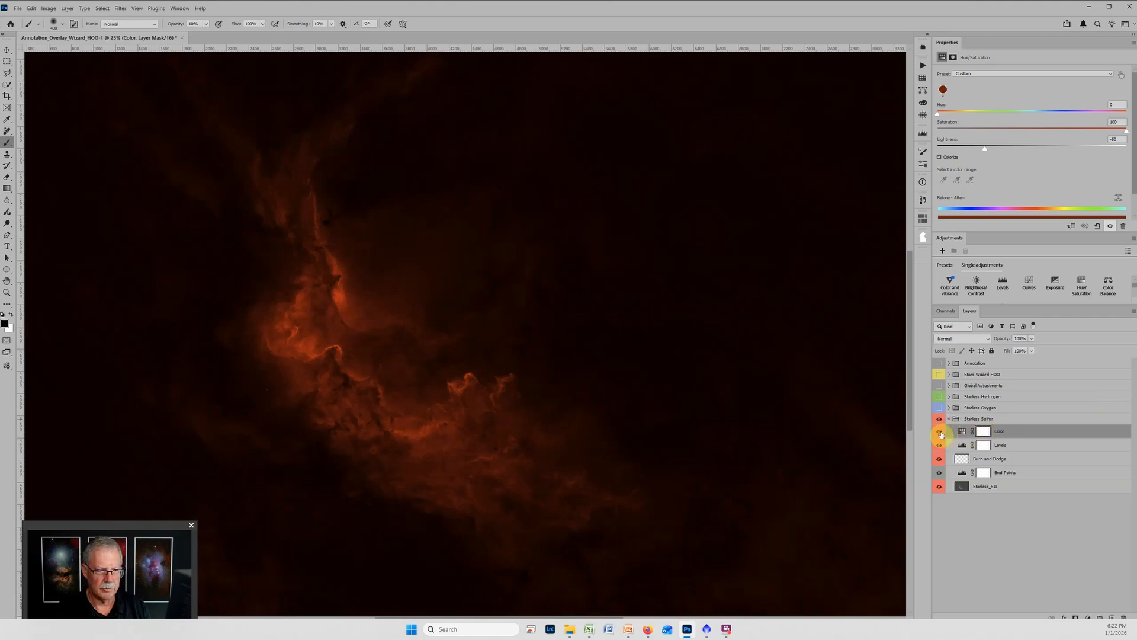
left_click(939, 431)
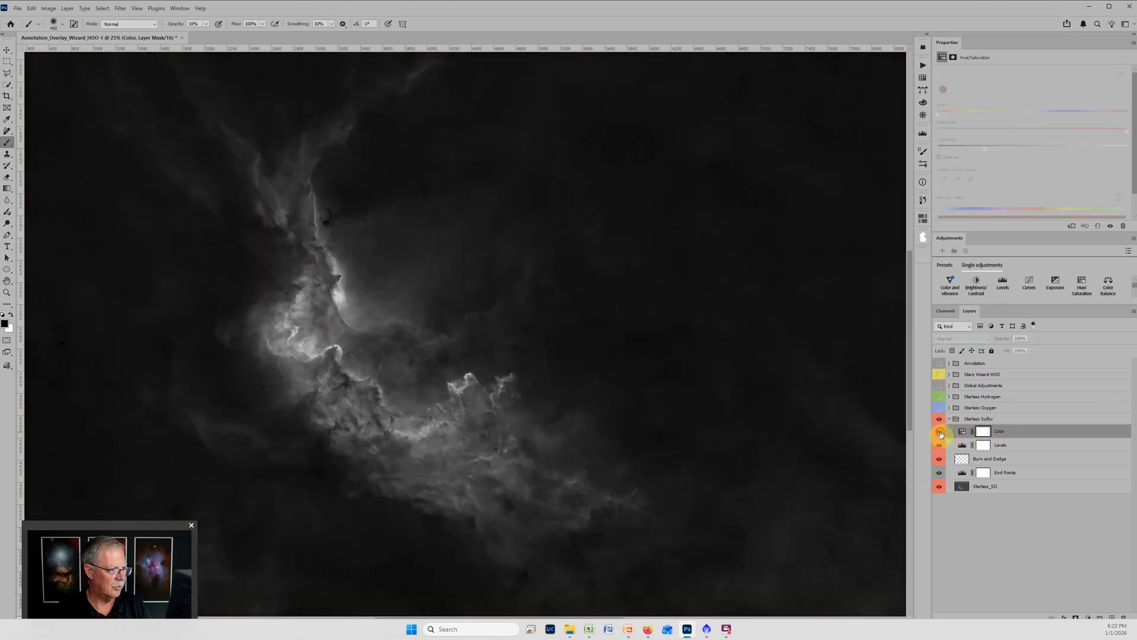
left_click(940, 432)
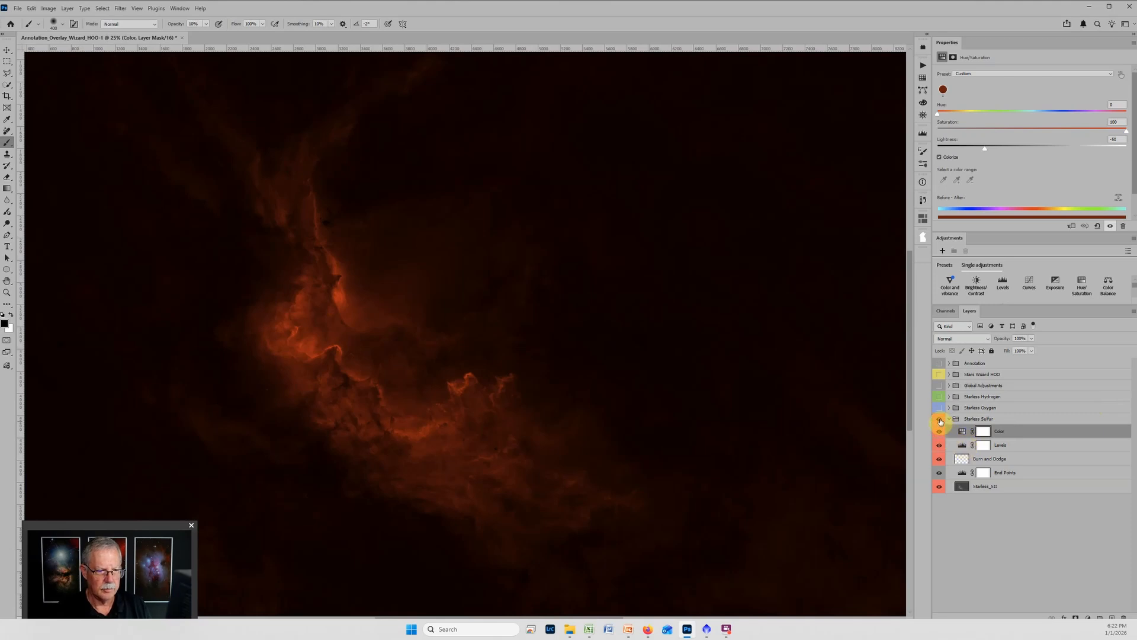
- Make the Starless Oxygen, Starless Hydrogen and Global Adjustments groups visible along with Starless Sulfur, leaving Annotation and Stars hidden
left_click_drag(940, 421, 948, 384)
scroll(561, 290, "down", 1)
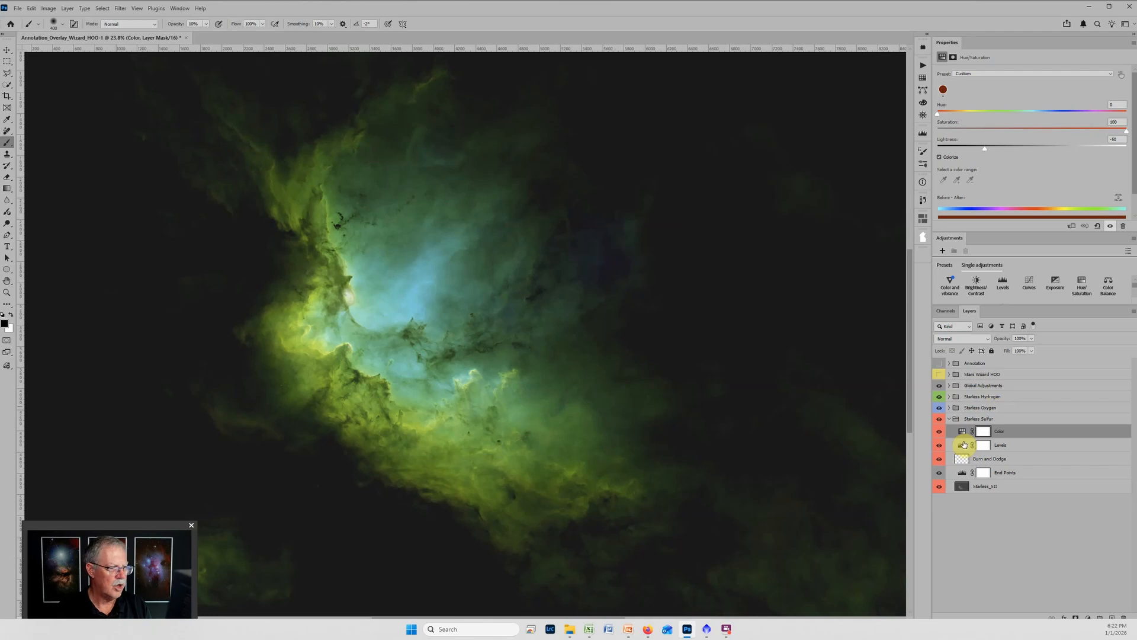
- Adjust the Starless Sulfur group's Levels to a black point of 2, midtone of about 2.3 and white point of about 215
left_click(962, 444)
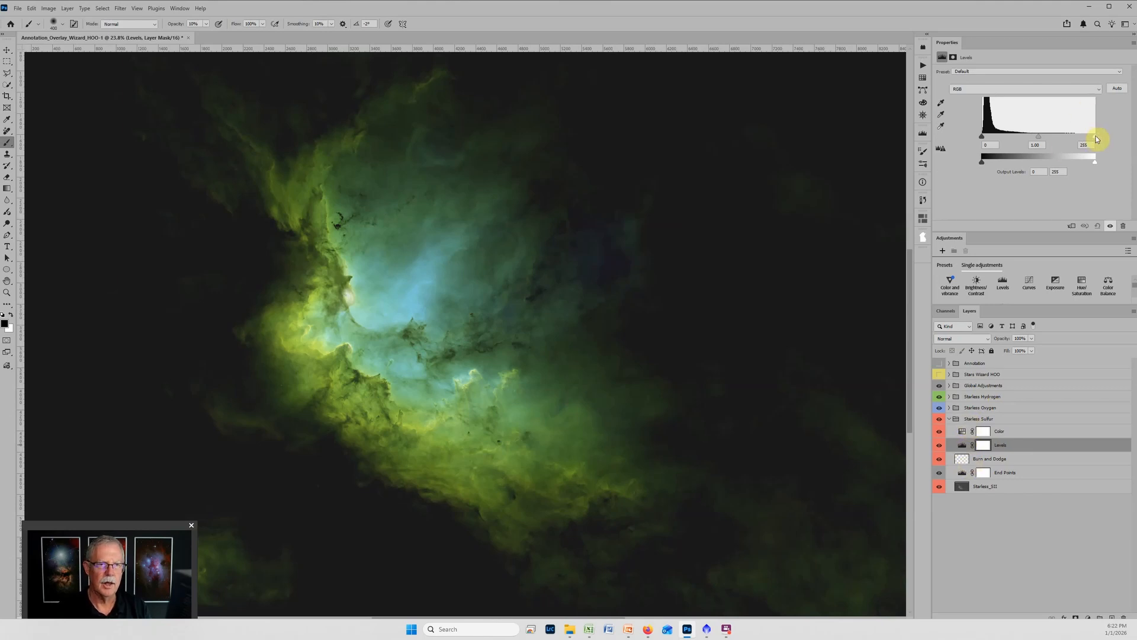
left_click_drag(1095, 136, 1079, 140)
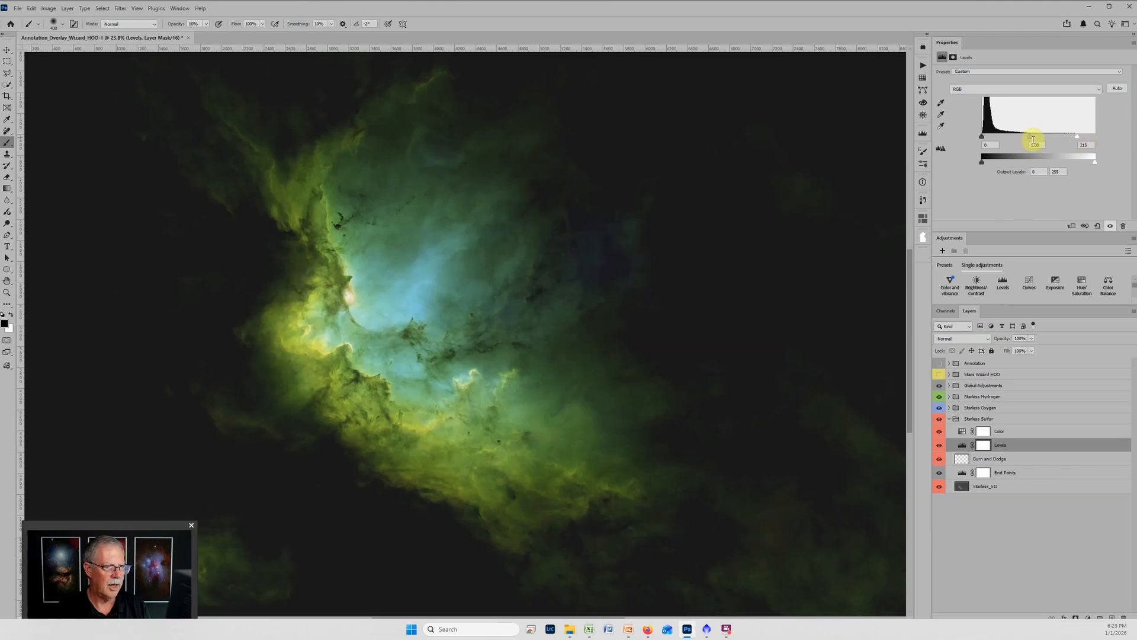
left_click_drag(1030, 140, 1005, 142)
key("ctrl+minus")
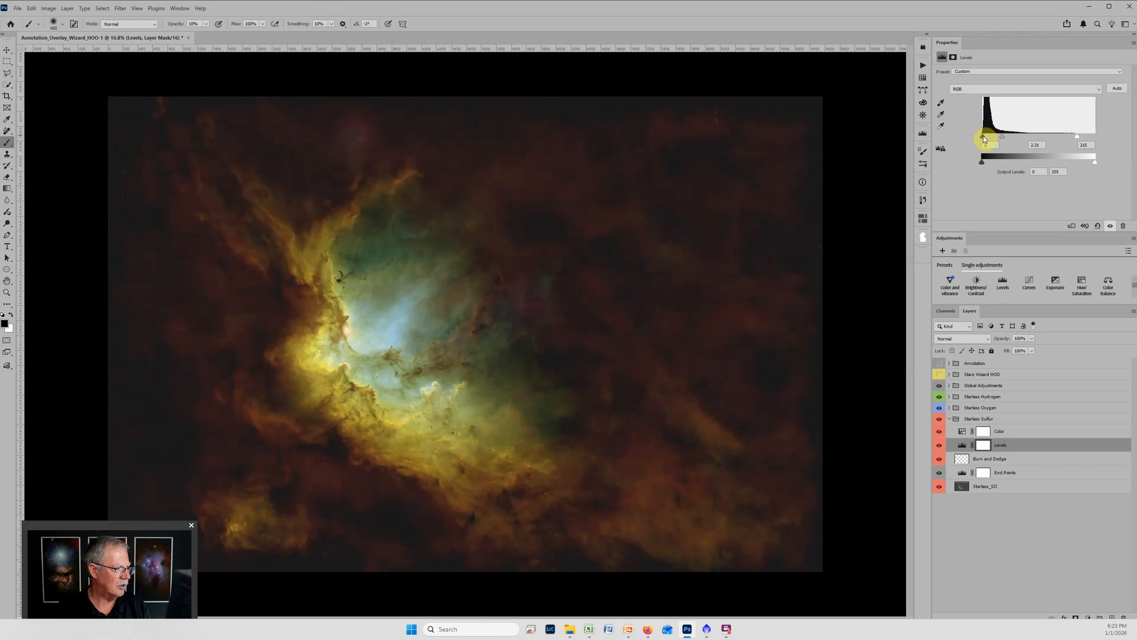
scroll(470, 351, "up", 1)
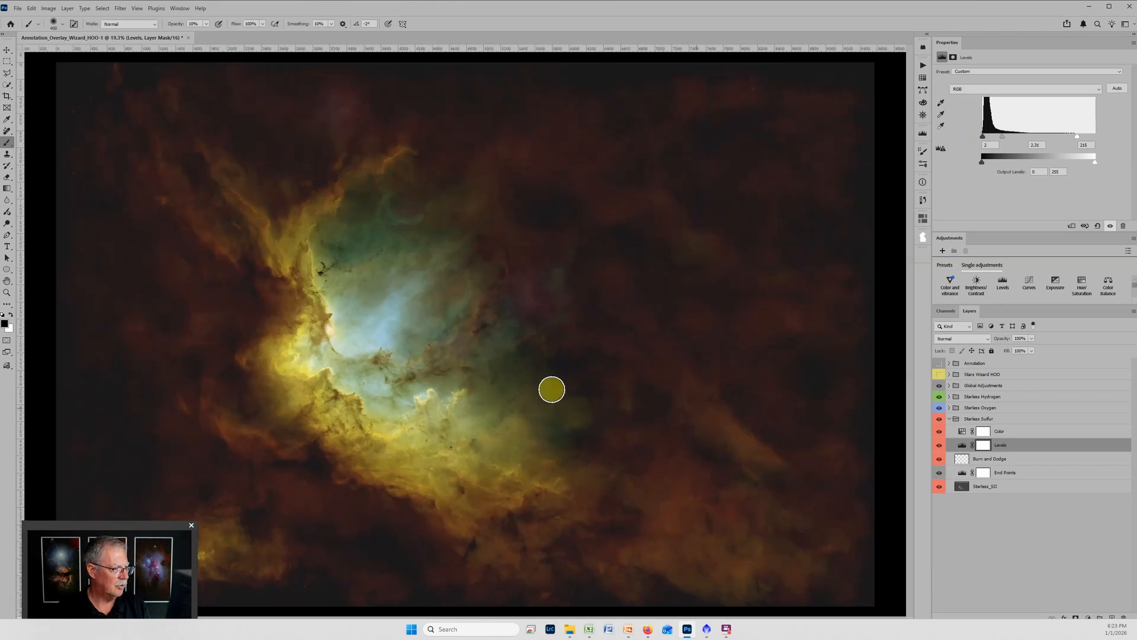
- Compare the image with the Starless Sulfur group's Levels adjustment off and on
left_click(940, 448)
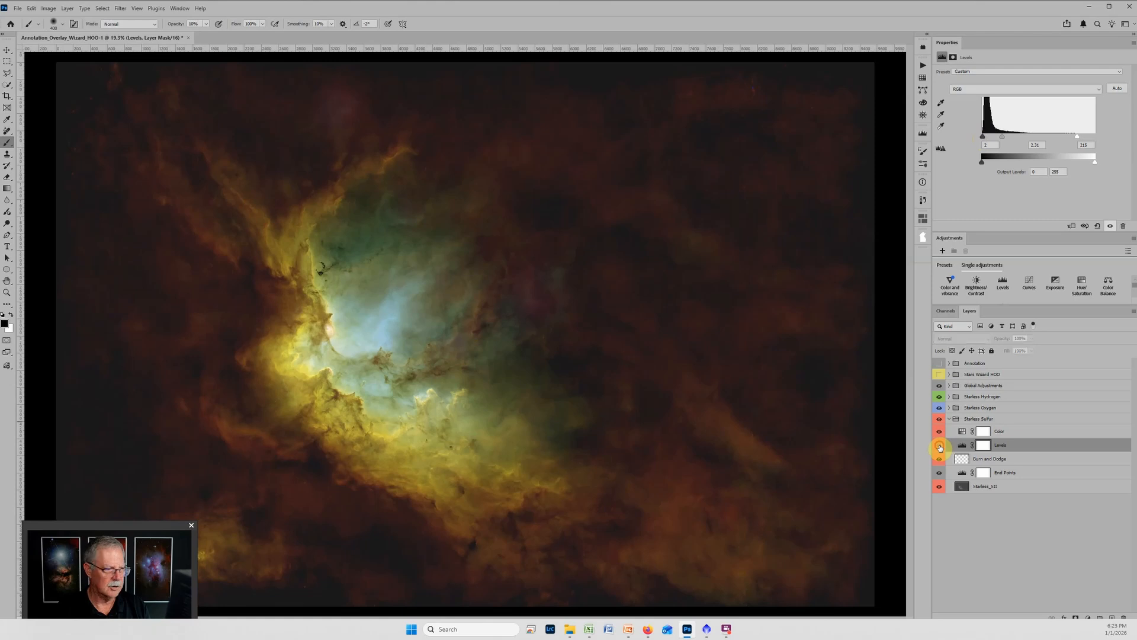
left_click(940, 447)
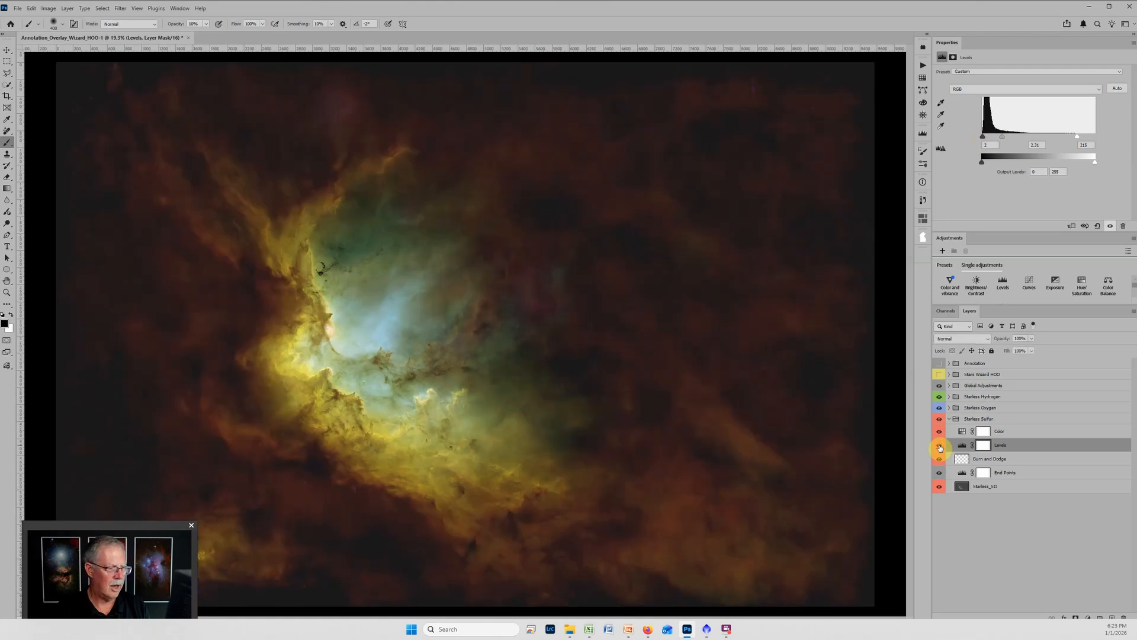
left_click(981, 444)
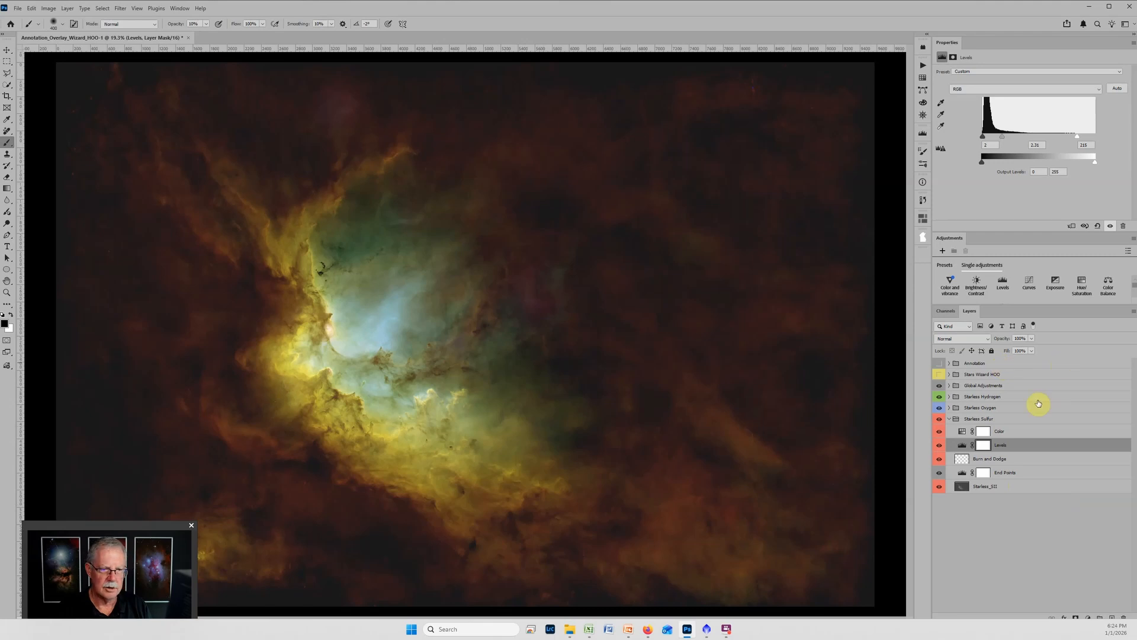
- Expand the Starless Hydrogen group and lower its Levels midtone to about 0.78
left_click(950, 398)
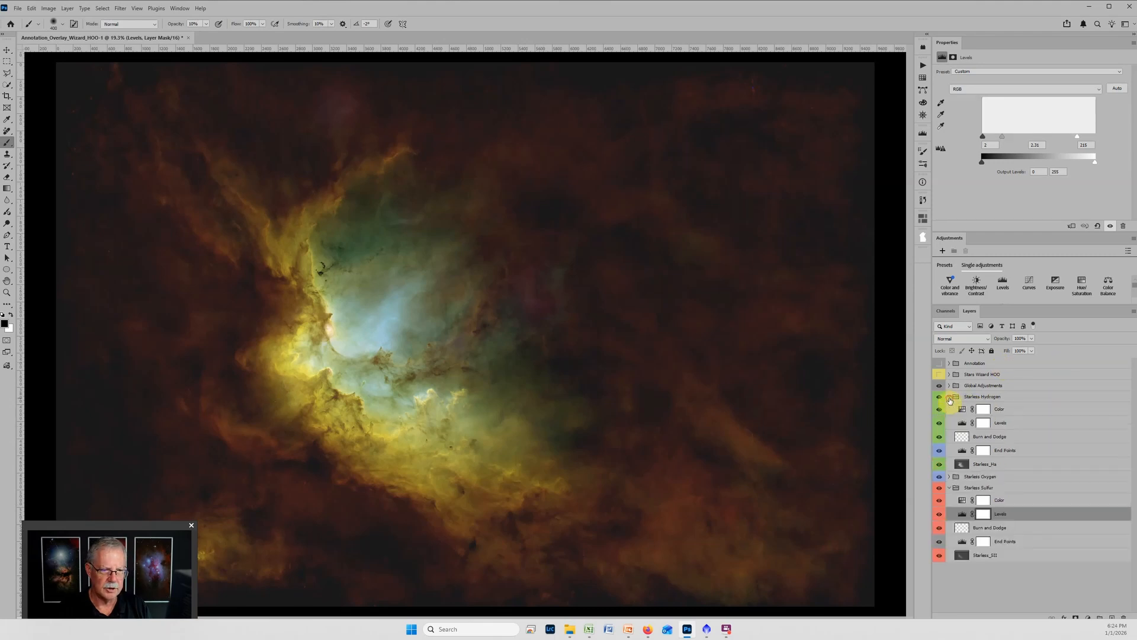
left_click(966, 423)
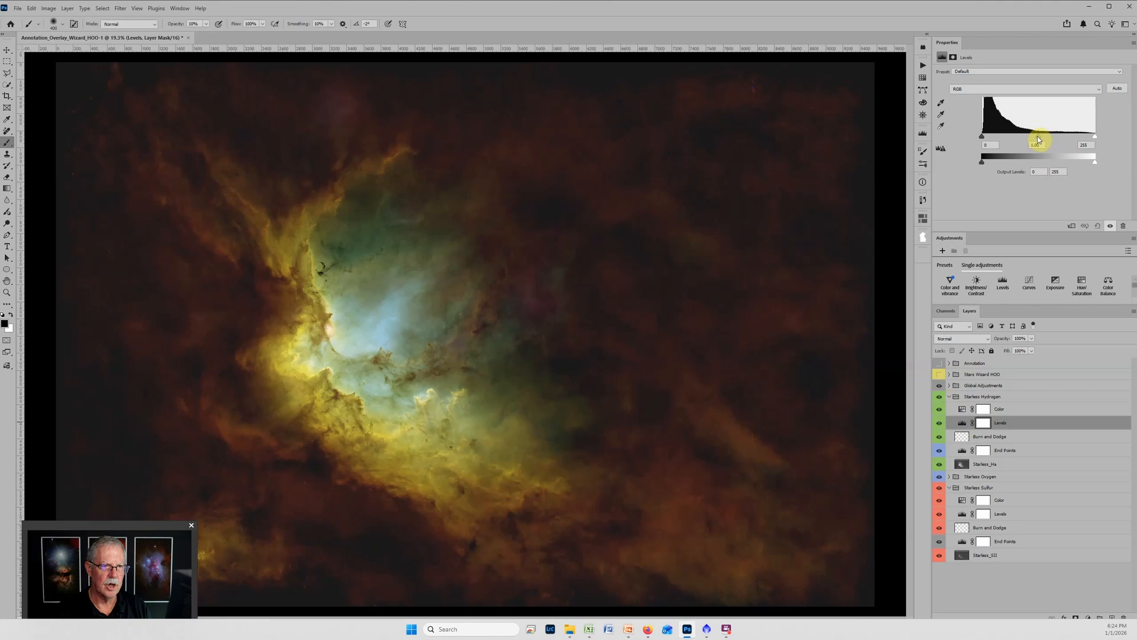
left_click_drag(1038, 140, 1046, 138)
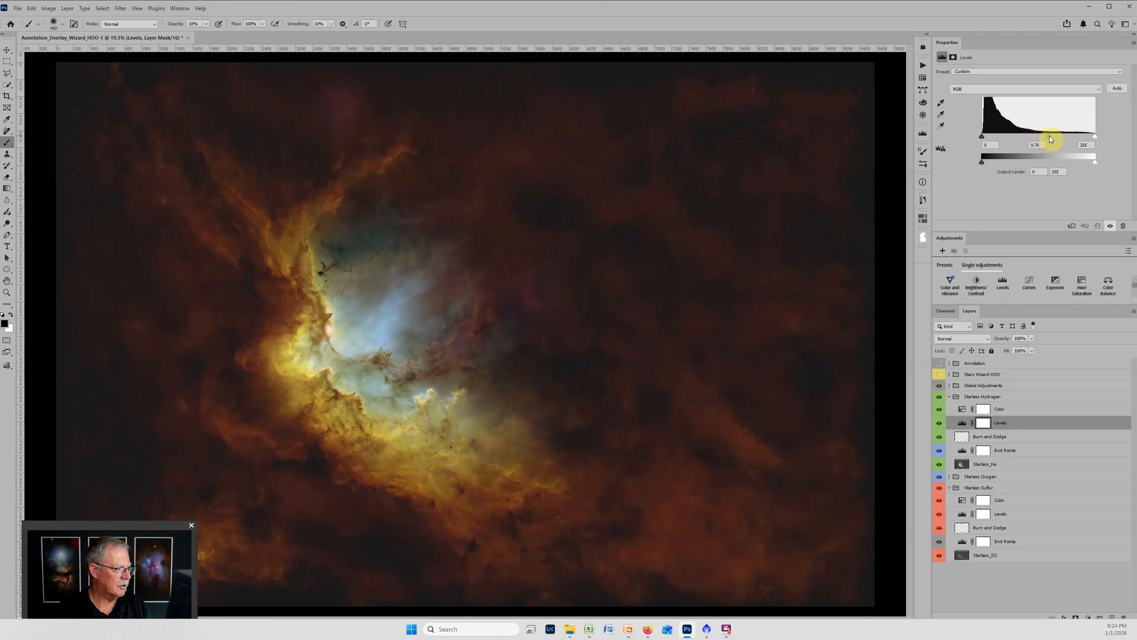
scroll(507, 302, "down", 2)
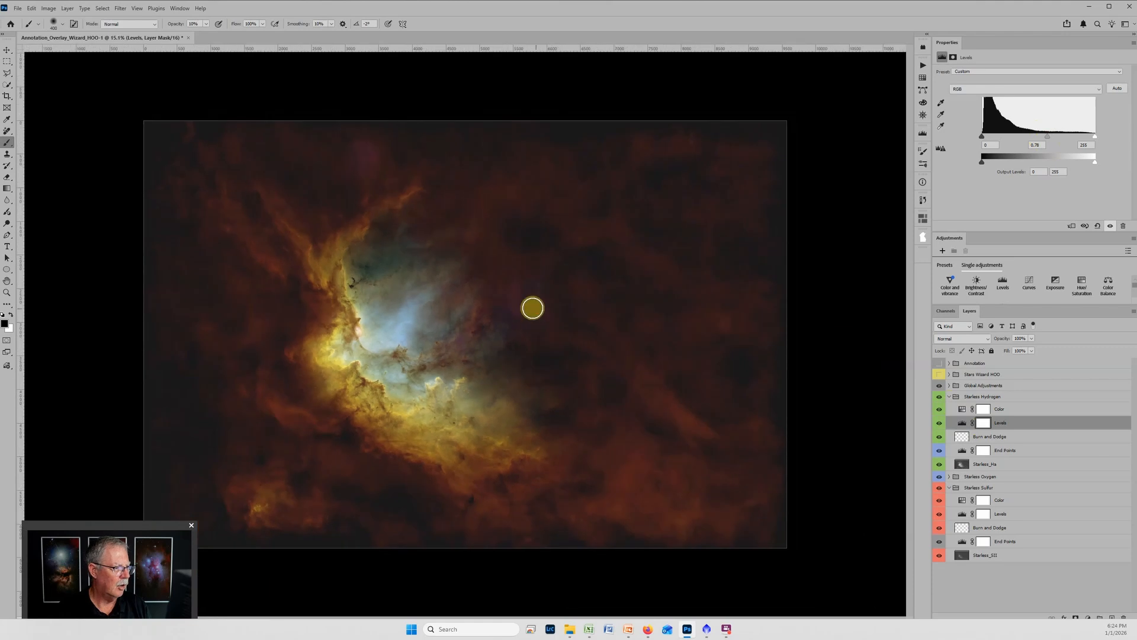
- Expand the Starless Oxygen group and set its Levels midtone to 1.49 and black point to 10
left_click(949, 477)
left_click(962, 503)
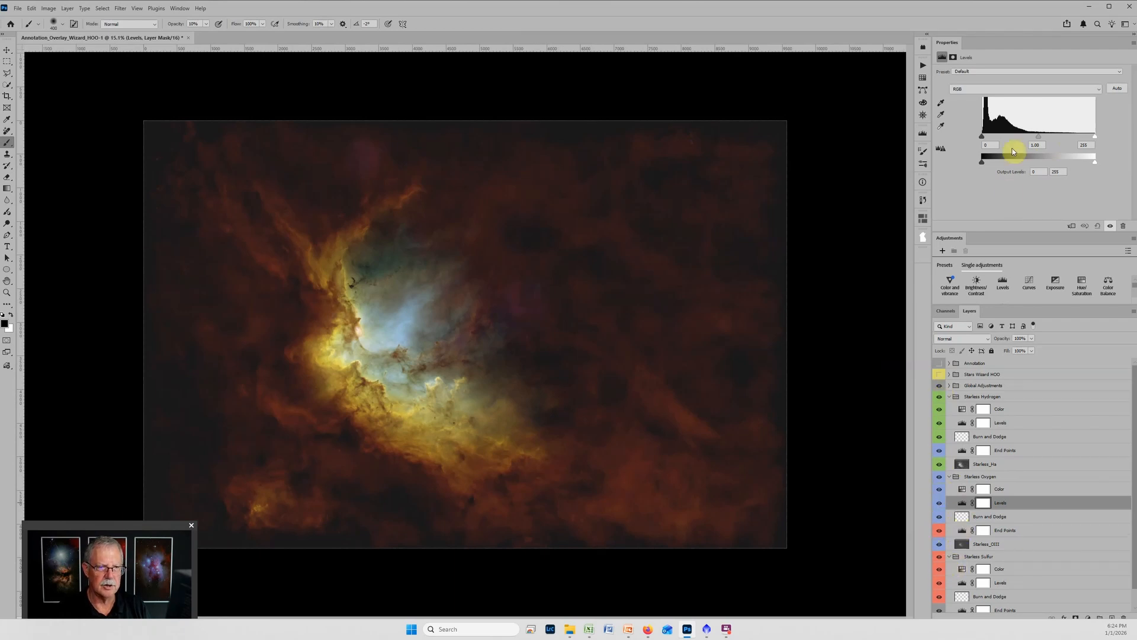
left_click_drag(1040, 140, 1022, 140)
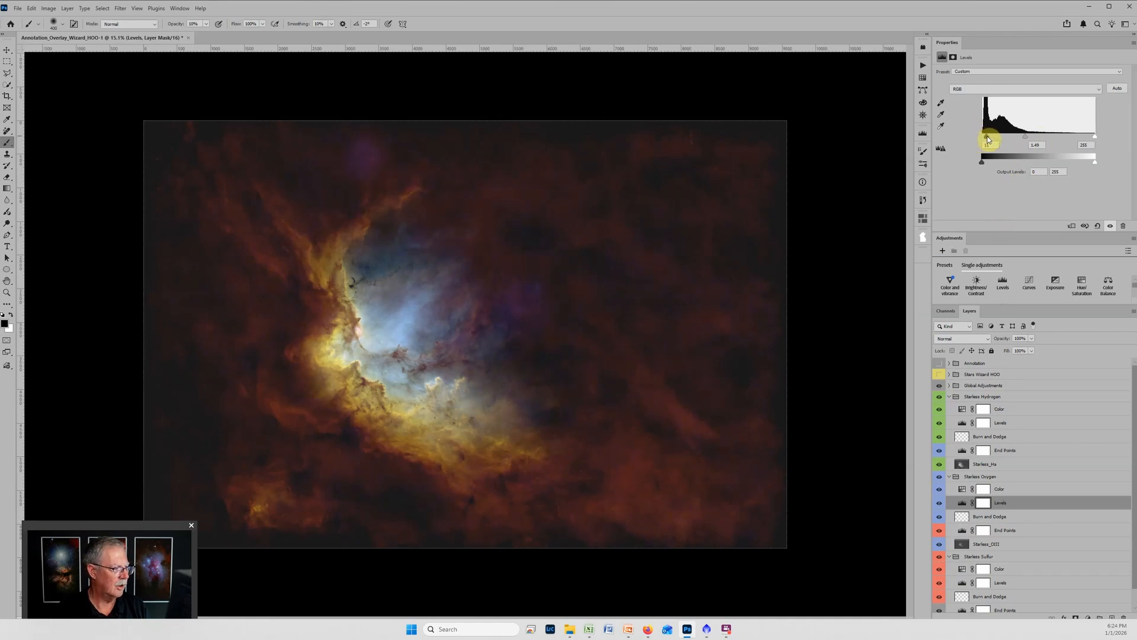
left_click_drag(985, 138, 987, 138)
scroll(416, 323, "up", 3)
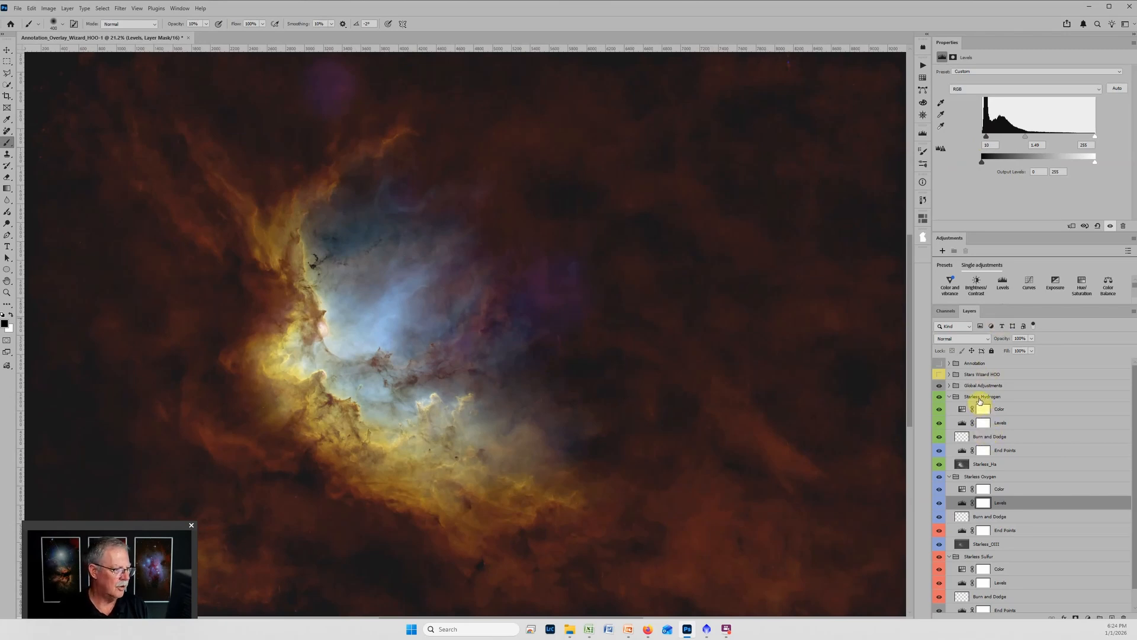
- Shift the Color layer hue to about 138 in the Starless Hydrogen group and 250 in the Starless Oxygen group
left_click(963, 408)
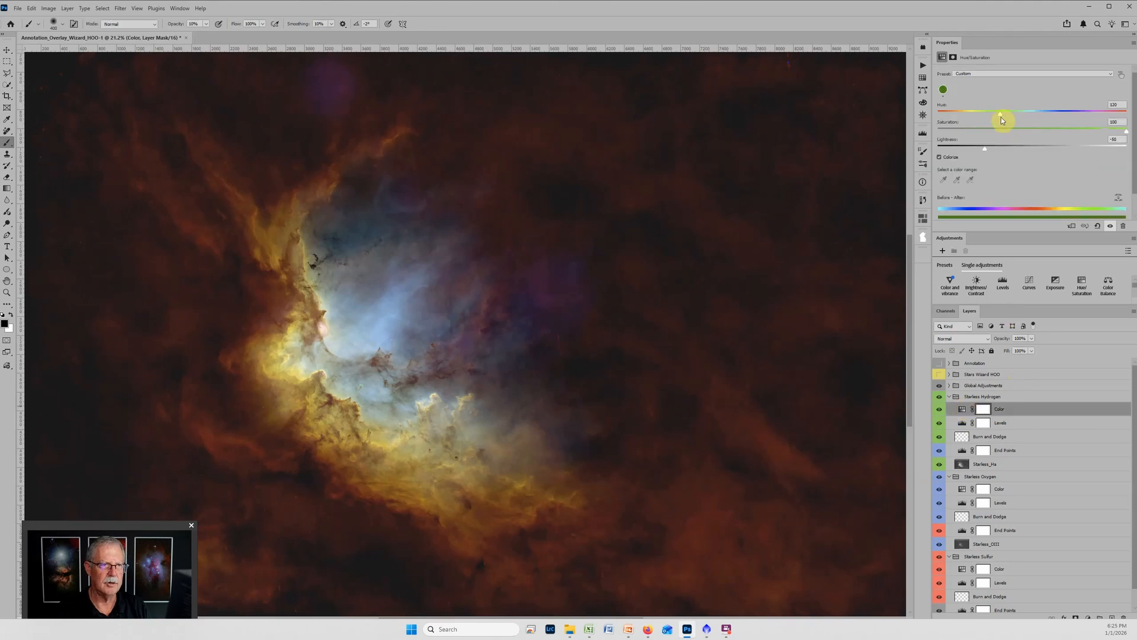
left_click_drag(1000, 117, 1011, 118)
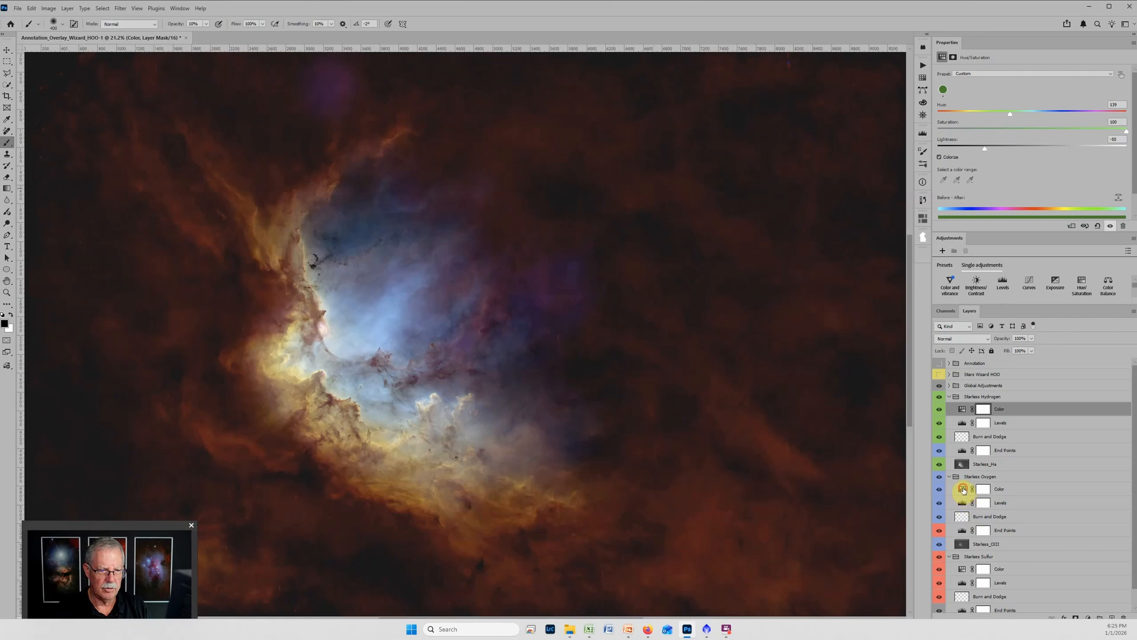
left_click(963, 489)
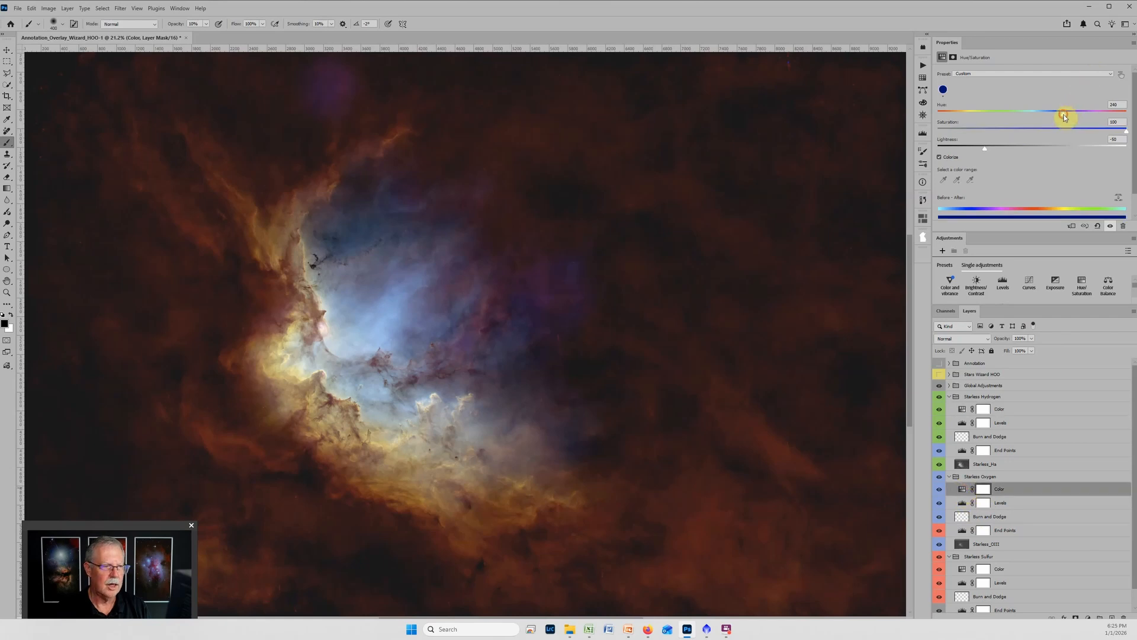
left_click_drag(1063, 115, 1068, 115)
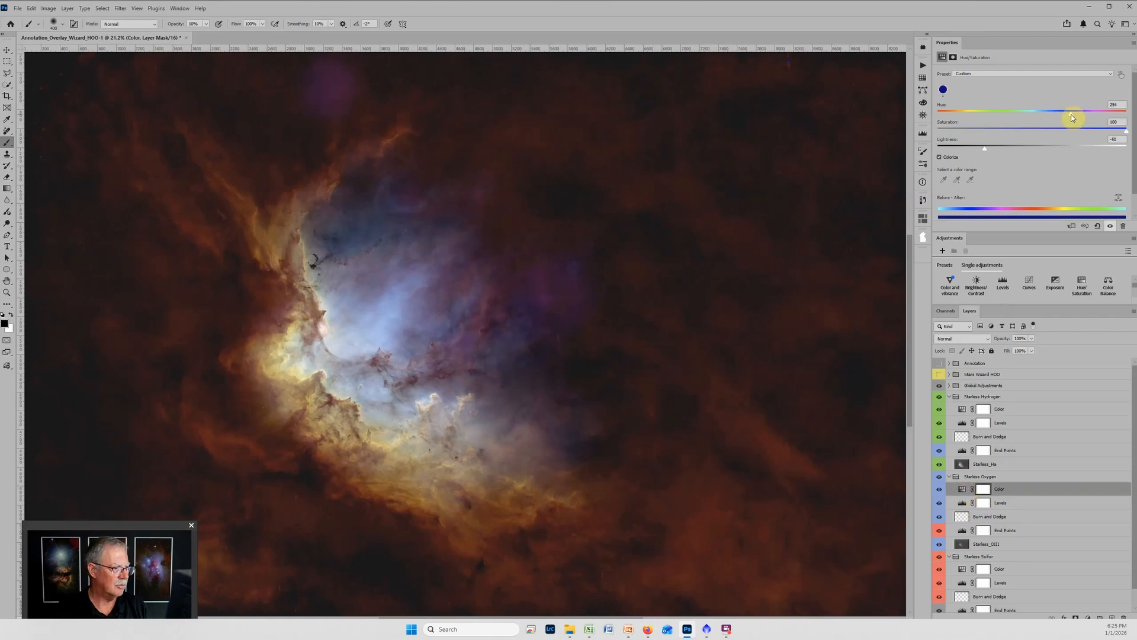
left_click_drag(1068, 115, 1069, 115)
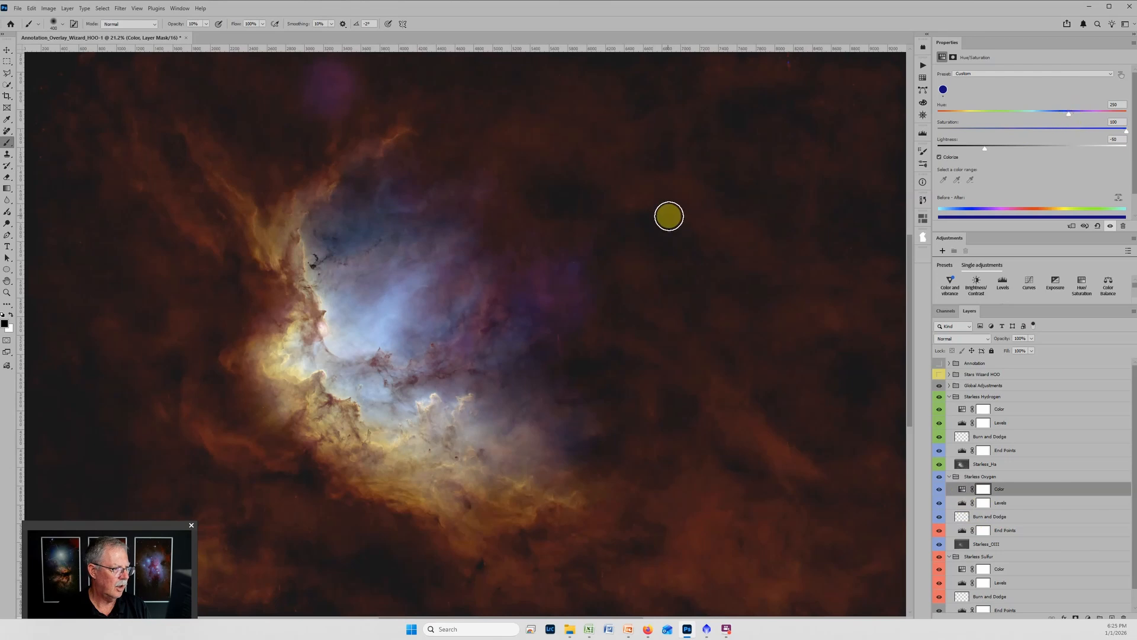
scroll(667, 215, "down", 3)
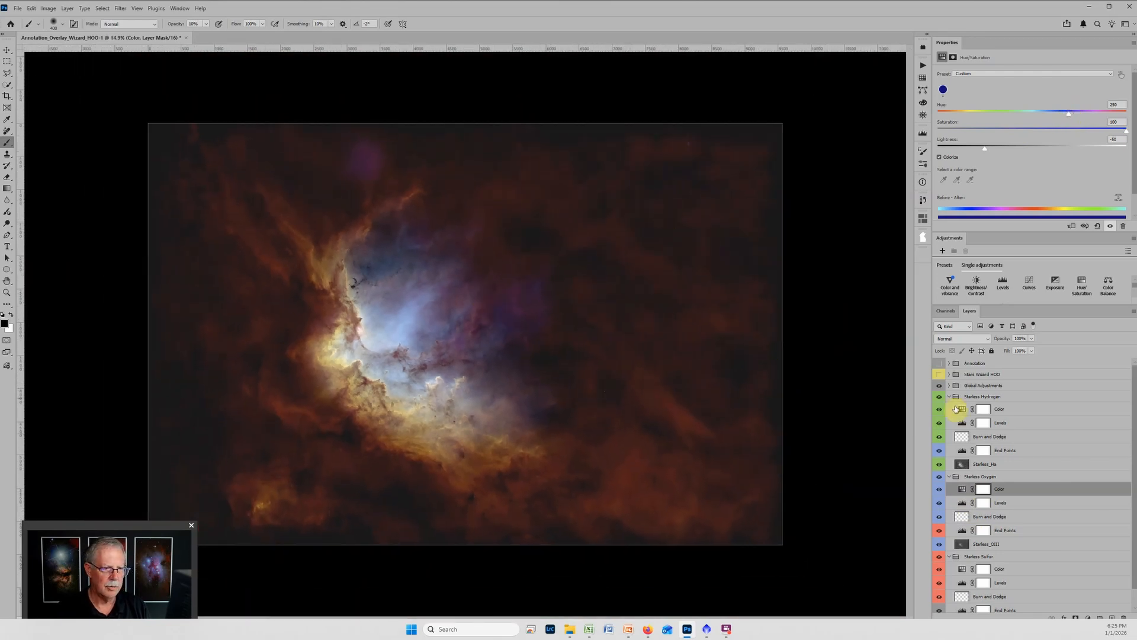
- Expand the Global Adjustments group and lower its Levels midtone to about 0.91
left_click(949, 385)
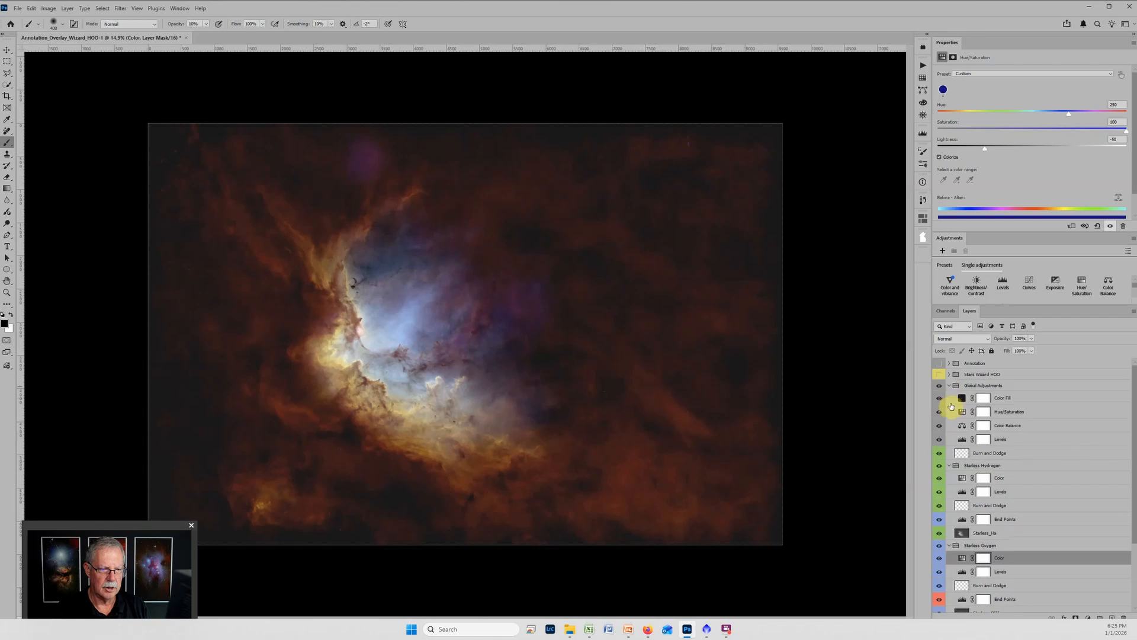
left_click(965, 439)
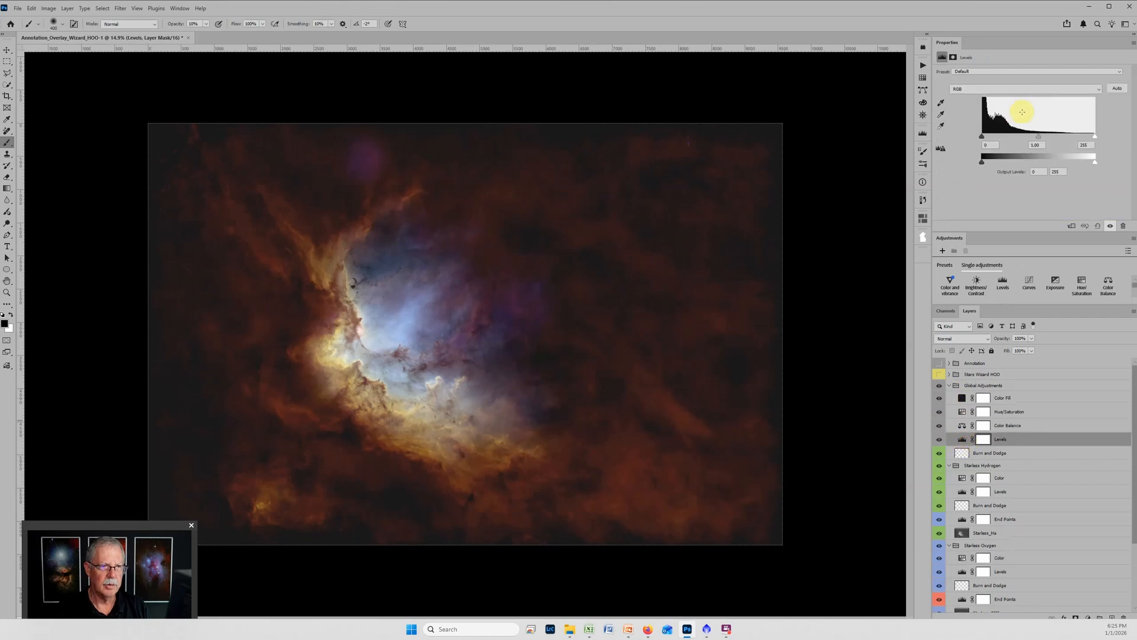
left_click_drag(1036, 135, 1042, 137)
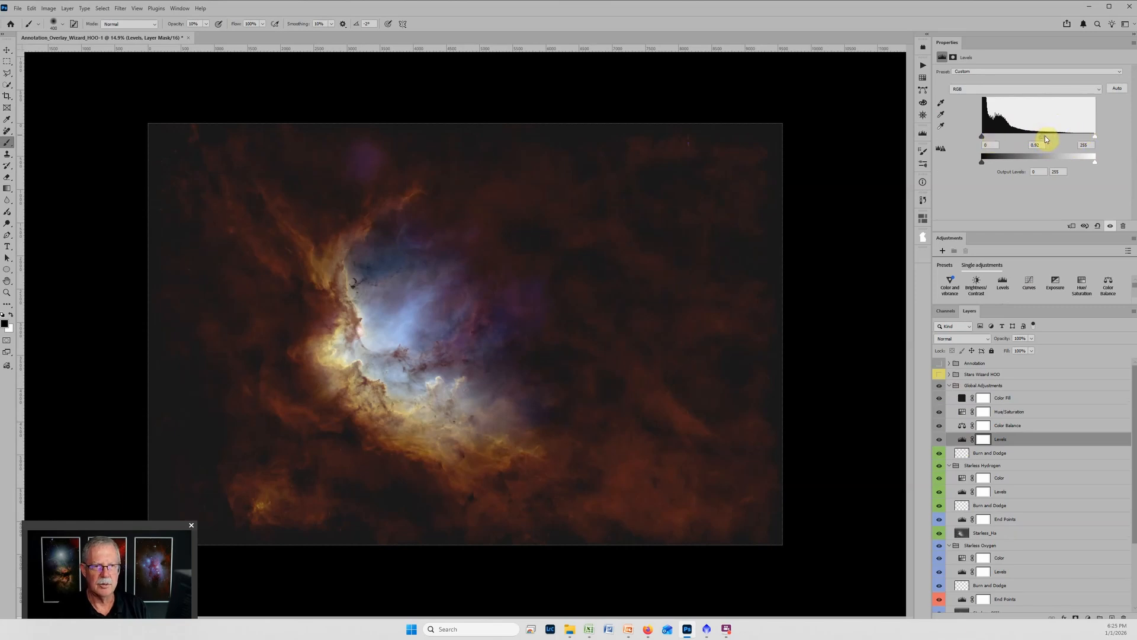
left_click_drag(1044, 138, 1038, 141)
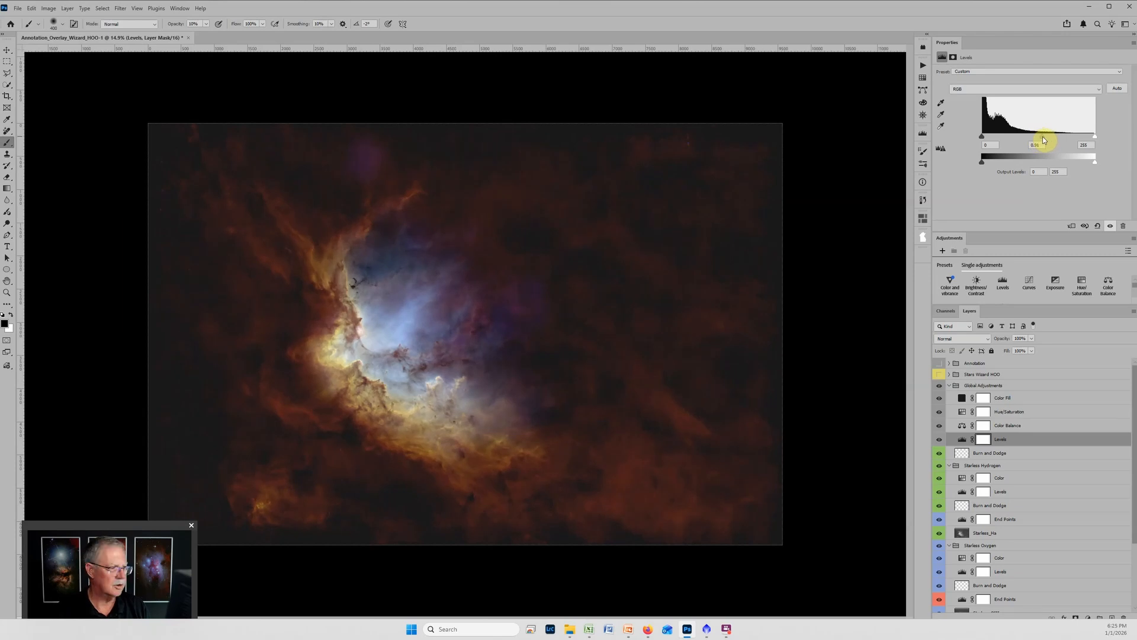
left_click_drag(1045, 141, 1045, 141)
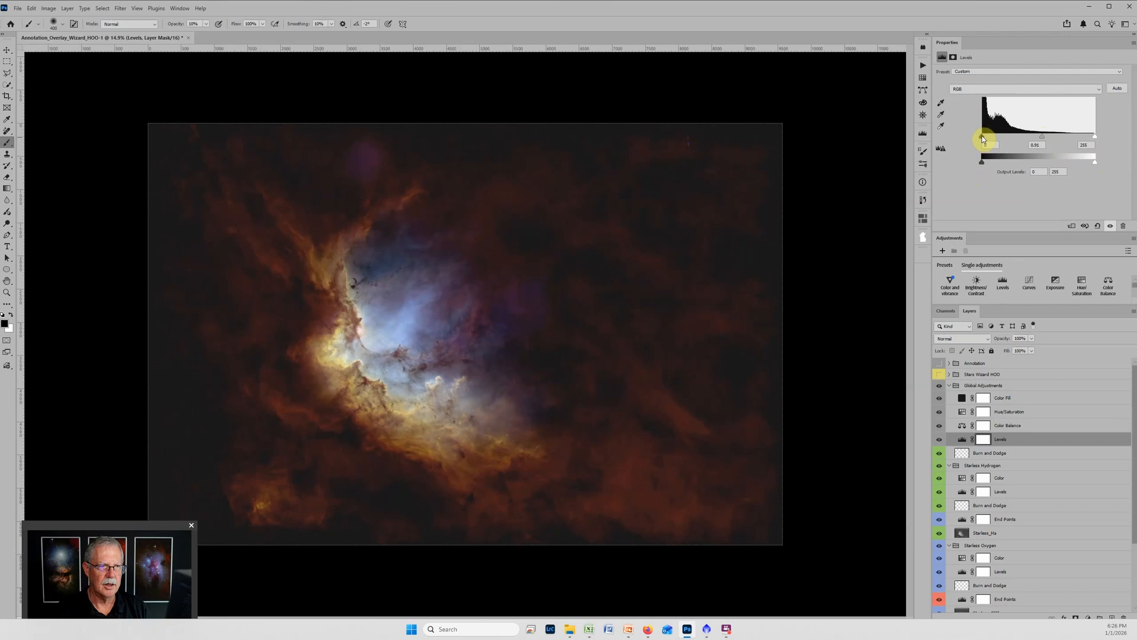
- Keep the global Levels input black point at 0 and set its output levels to 9 and 253
mouse_move(983, 138)
left_mouse_down()
mouse_move(998, 140)
mouse_move(978, 141)
left_mouse_up()
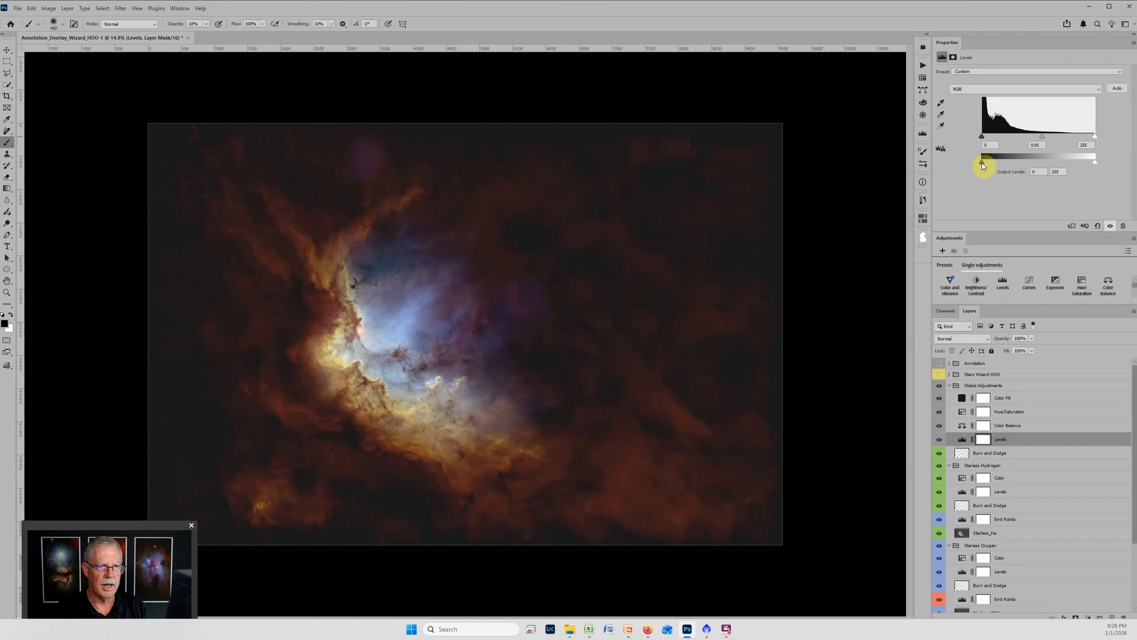
left_click_drag(982, 162, 987, 165)
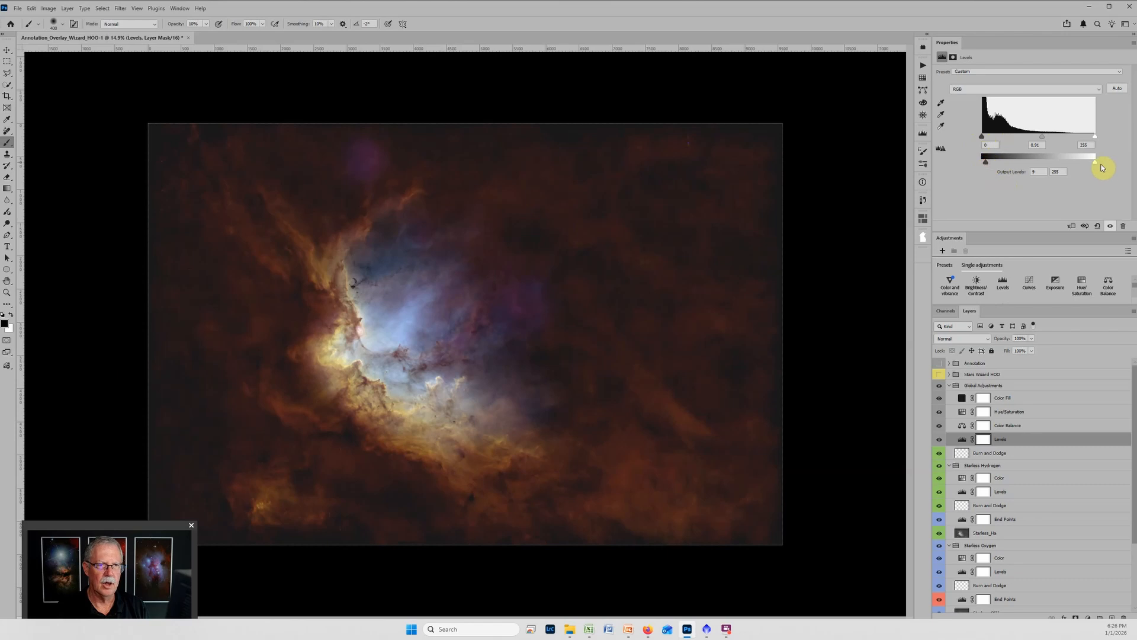
left_click_drag(1096, 166, 1096, 168)
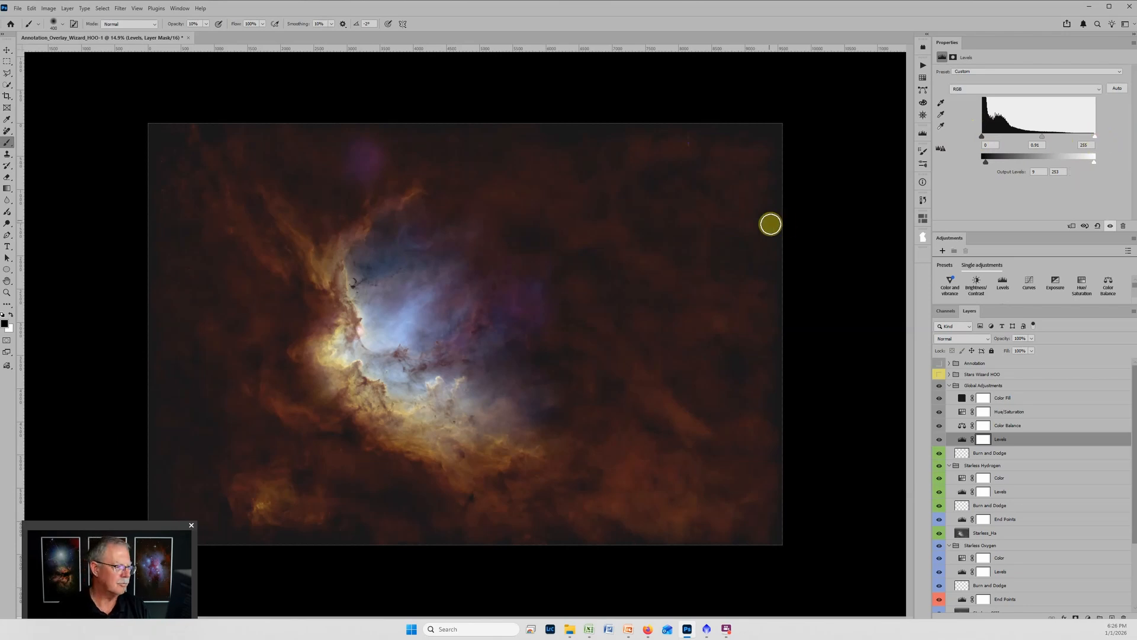
- Show and expand the Stars Wizard HOO group, then set its Levels midtone to 0.49 and black point to 10
scroll(375, 354, "up", 3)
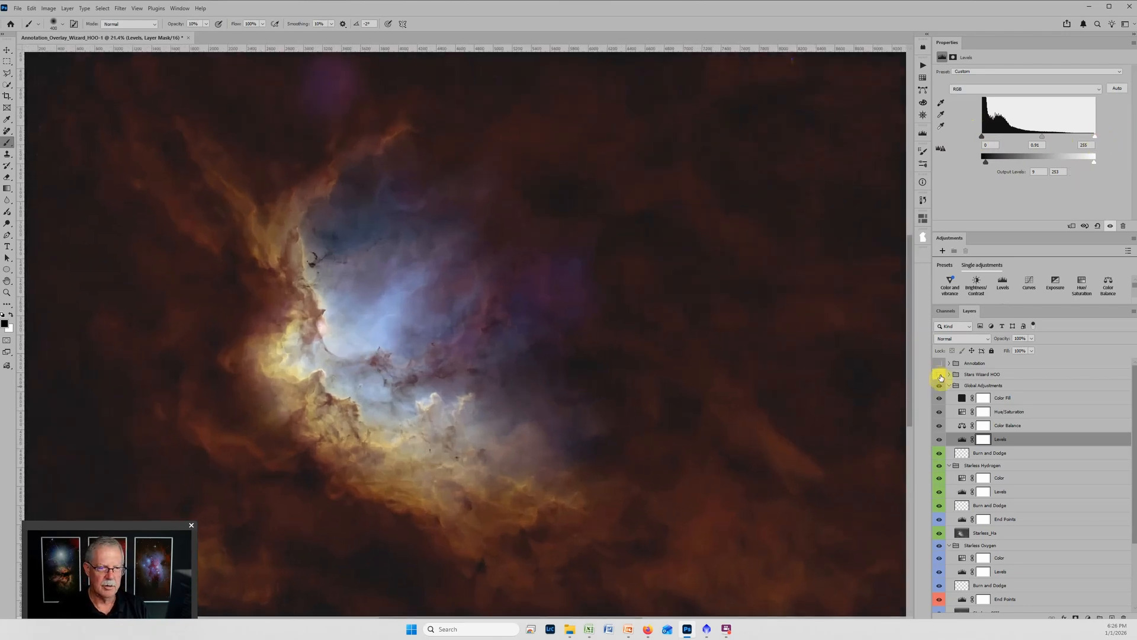
left_click(940, 375)
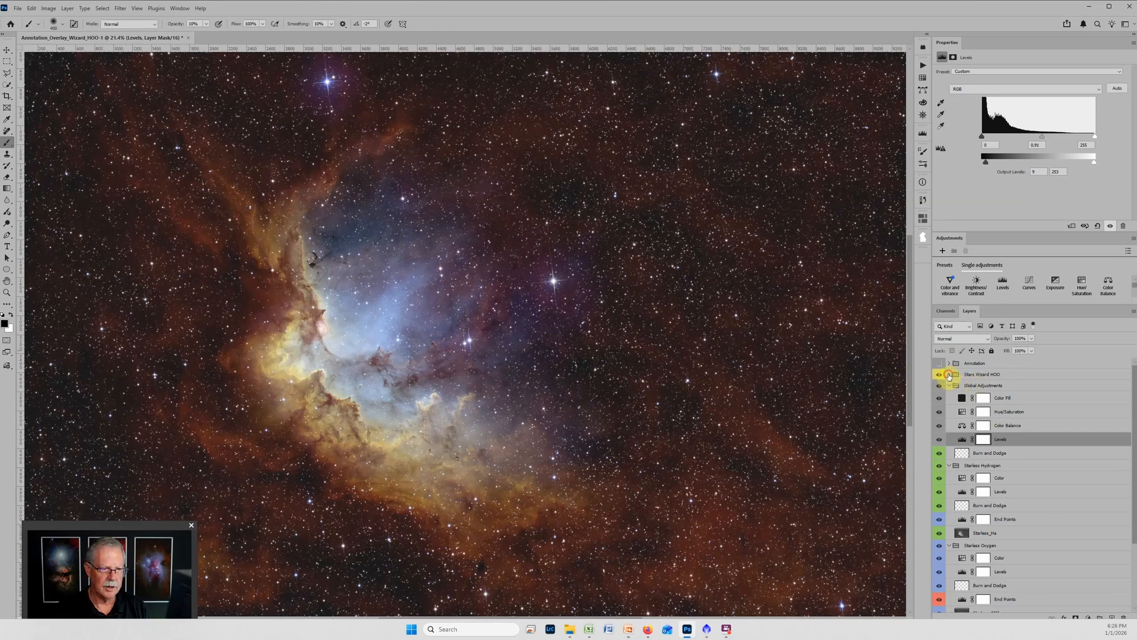
left_click(949, 374)
left_click(961, 401)
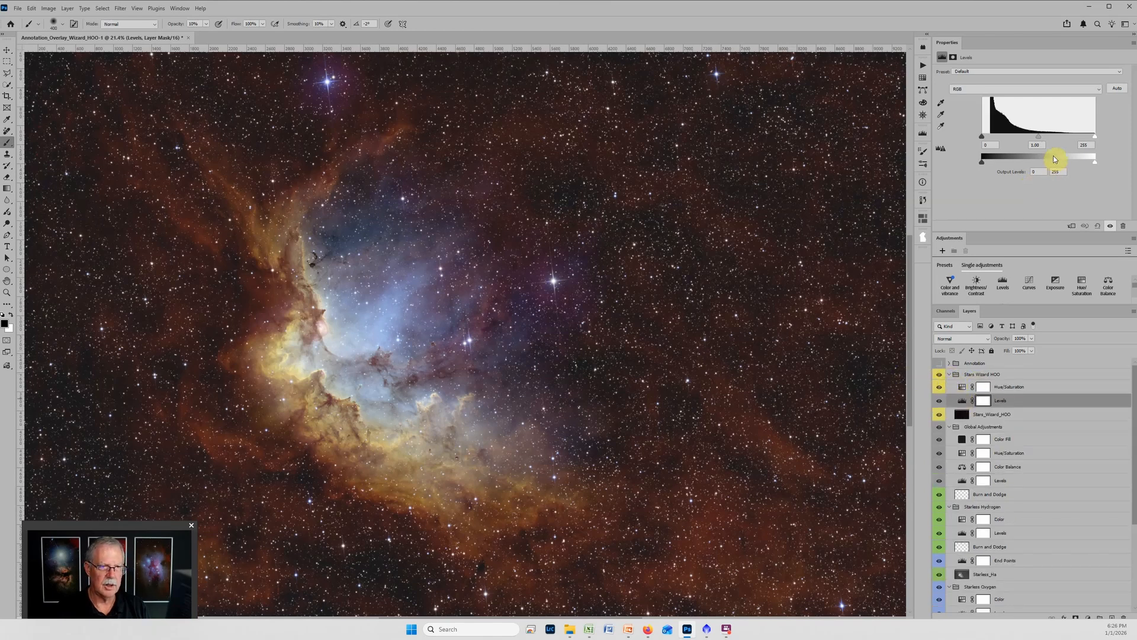
left_click_drag(1040, 139, 1062, 139)
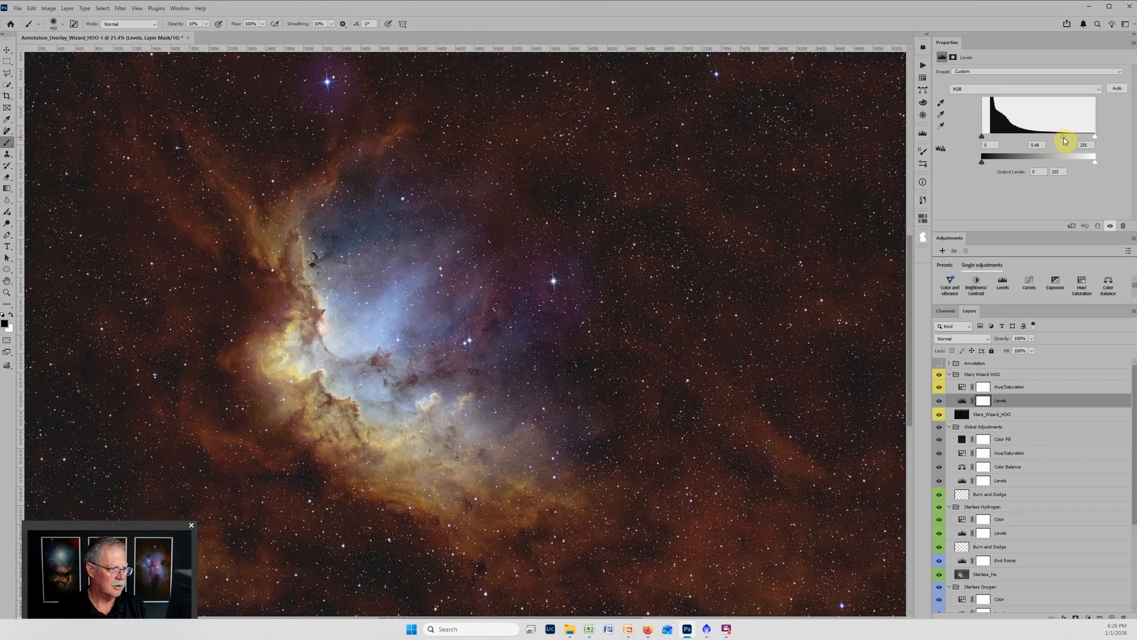
left_click_drag(986, 137, 987, 140)
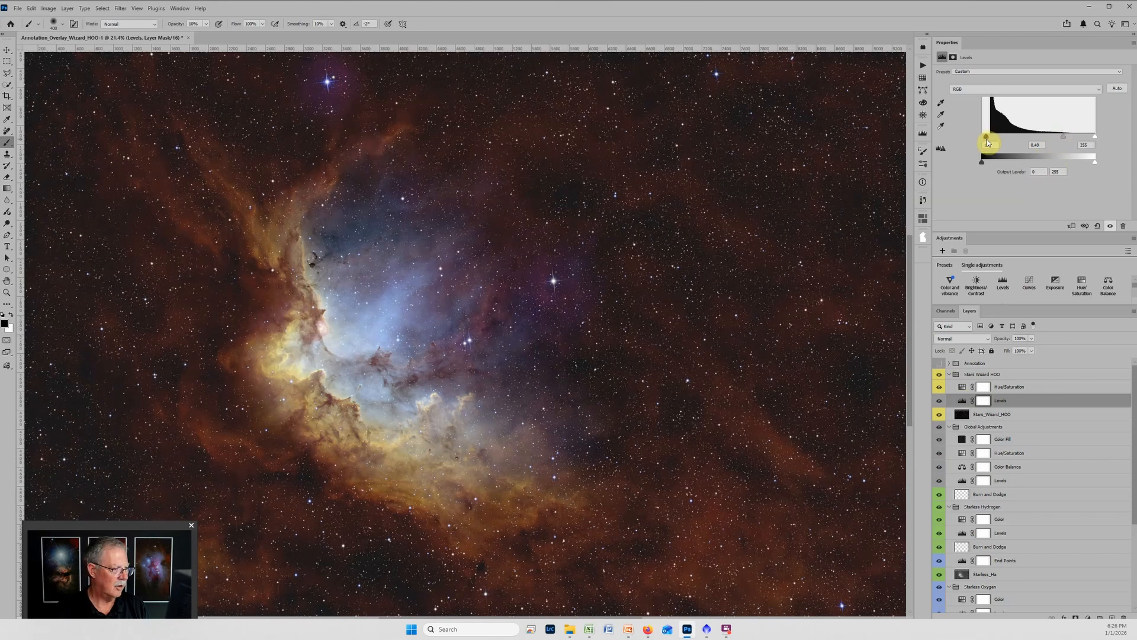
- Show the Annotation group over the nebula image
left_click(939, 362)
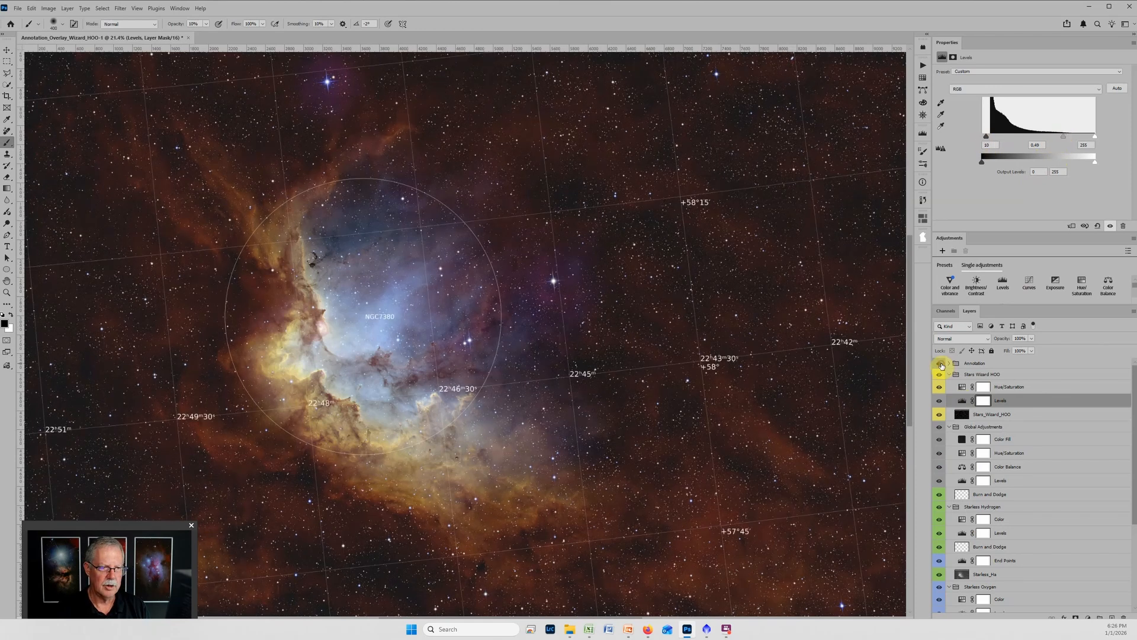
scroll(592, 297, "down", 1)
scroll(364, 379, "up", 1)
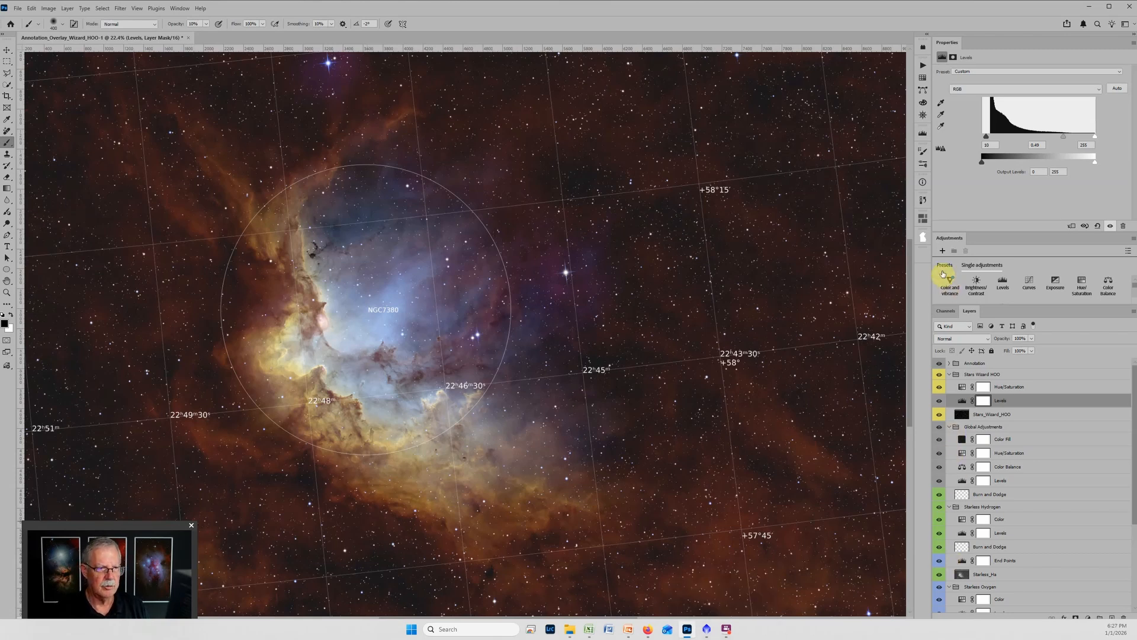
- Collapse all layer groups with AstroMagic's Close Groups utility
left_click(923, 256)
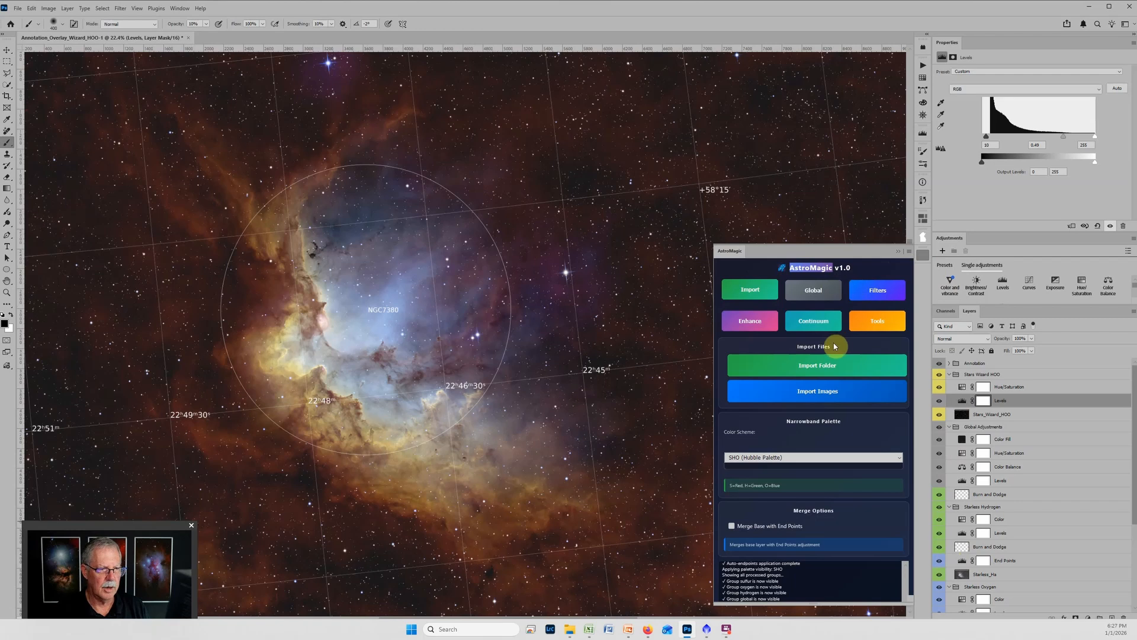
left_click(864, 322)
left_click(776, 467)
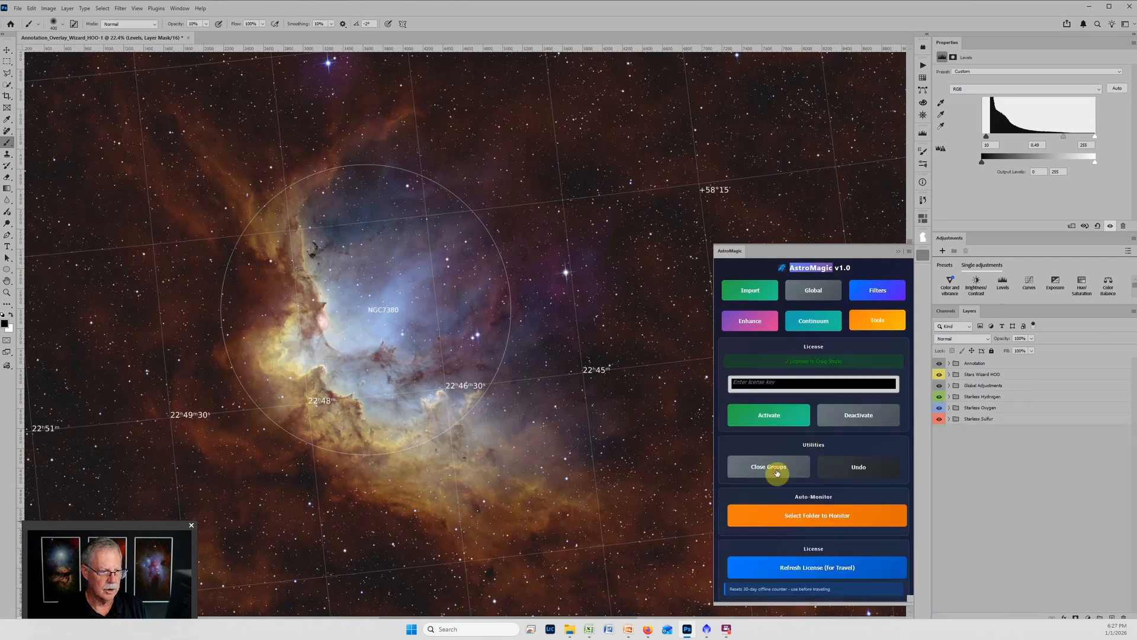